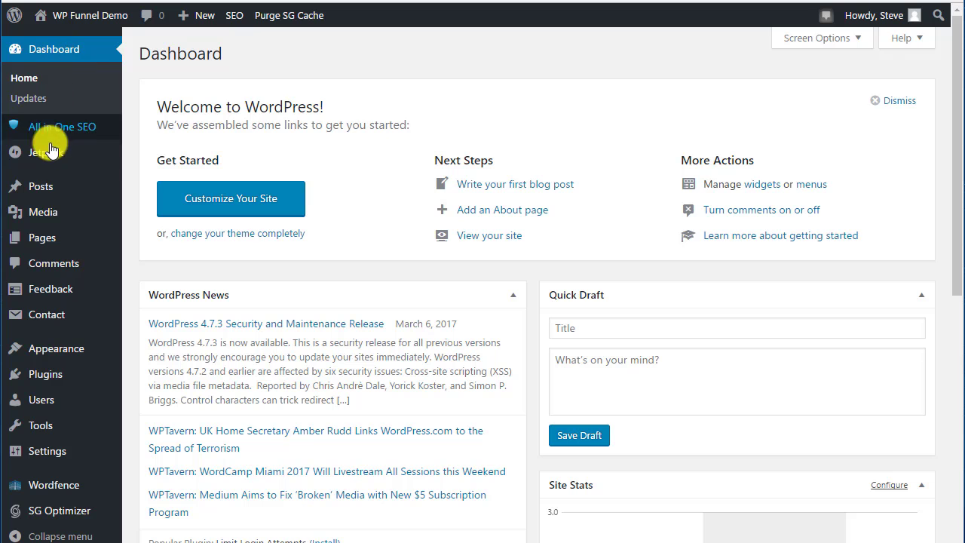
Open the page for adding new plugins and search the plugin directory by keyword for "google analytics"
click(50, 377)
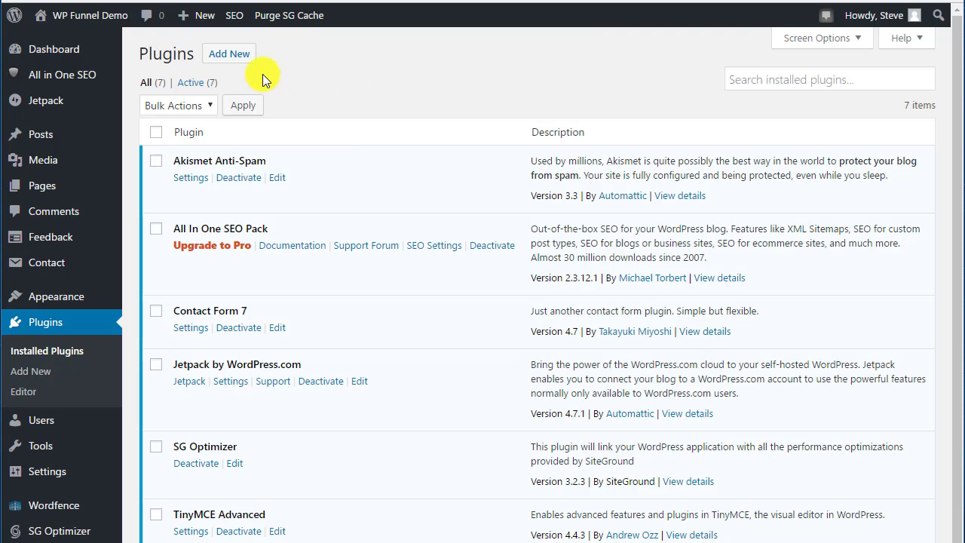
click(229, 56)
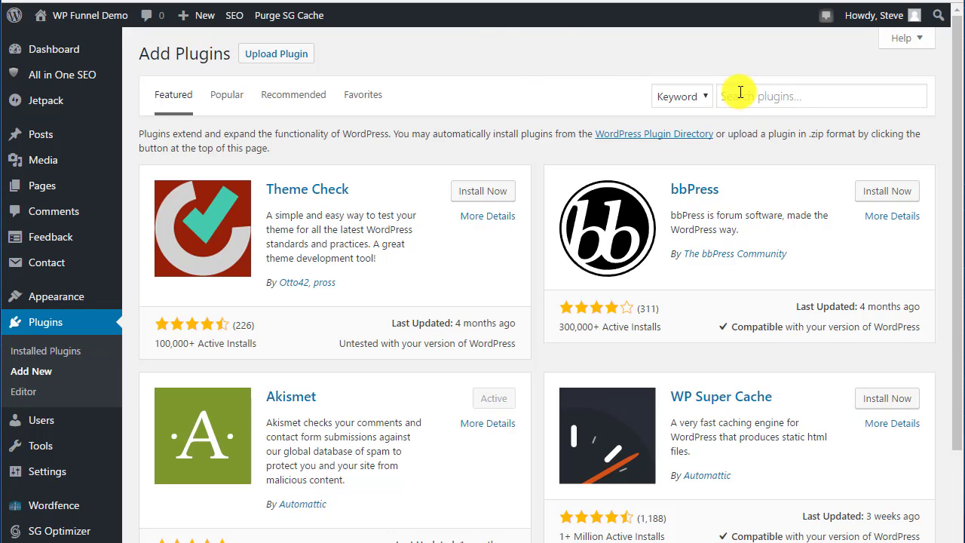
click(762, 95)
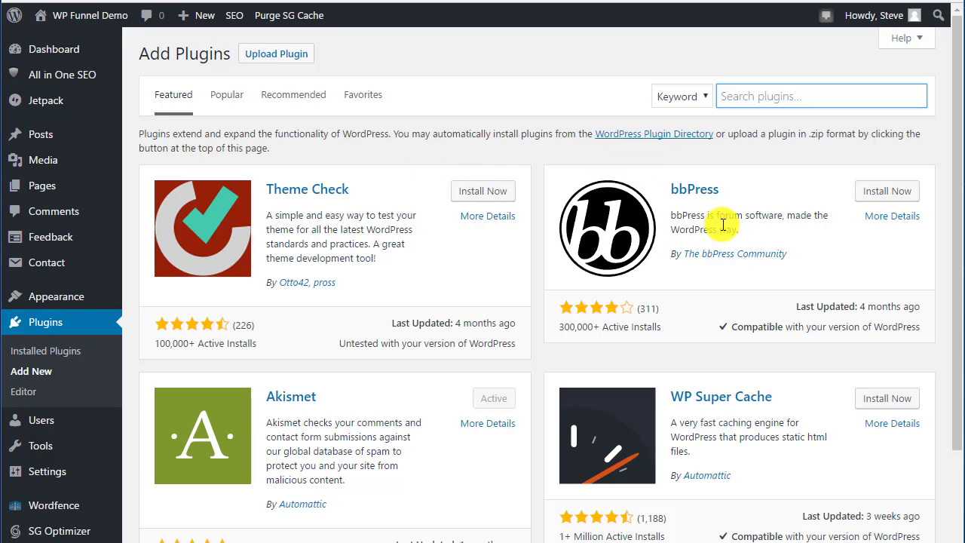
click(769, 97)
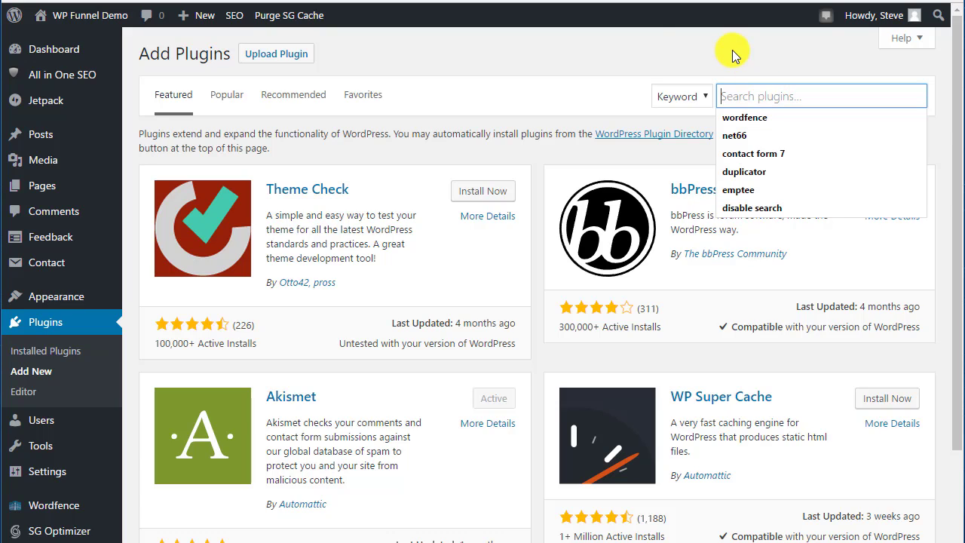
click(657, 48)
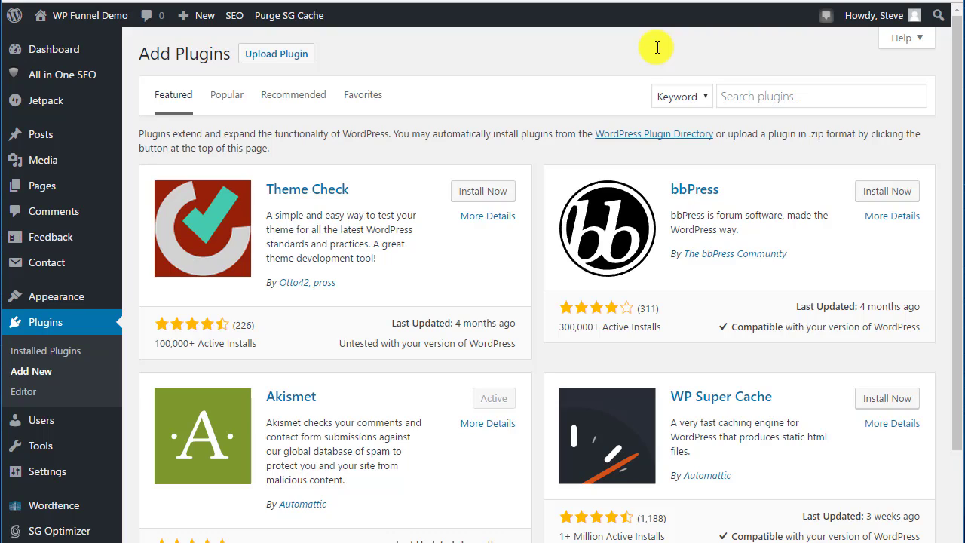
click(733, 96)
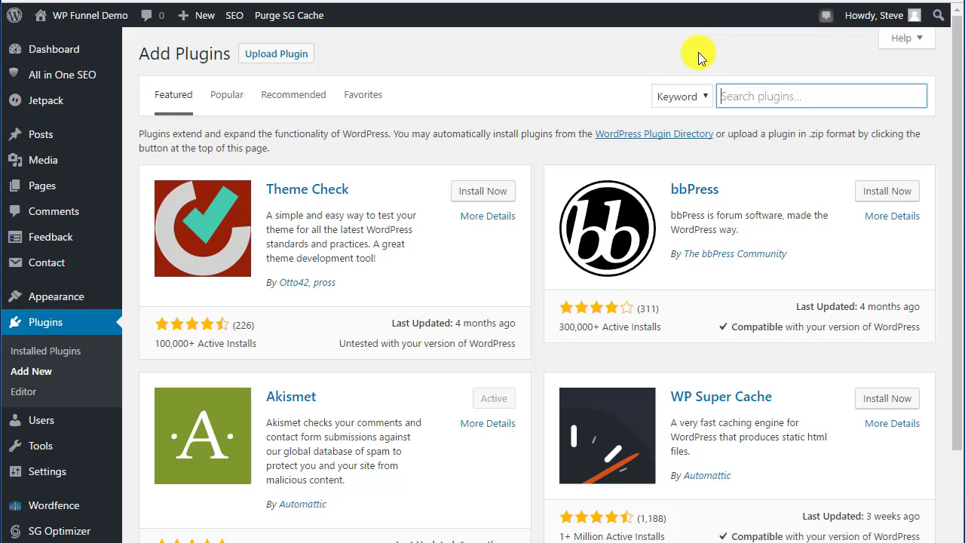
text(google anal)
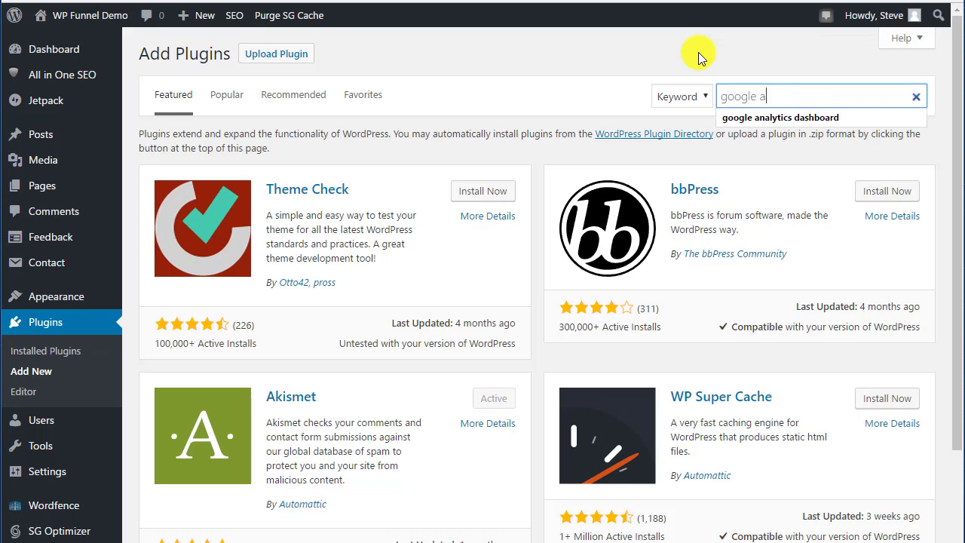
text(ytics)
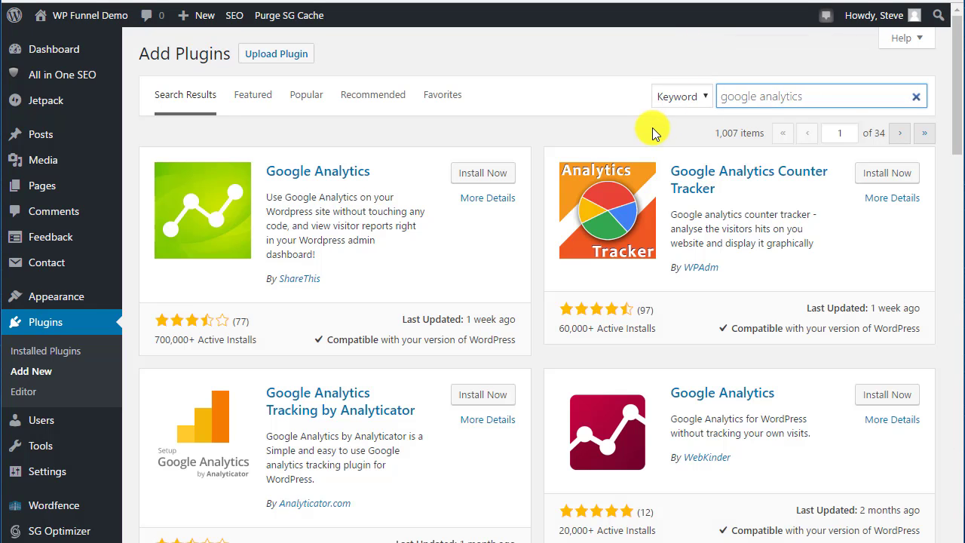
Browse the Google Analytics plugin results, comparing their star ratings, active installs, last updates and WordPress compatibility
scroll(475, 198, down, 1)
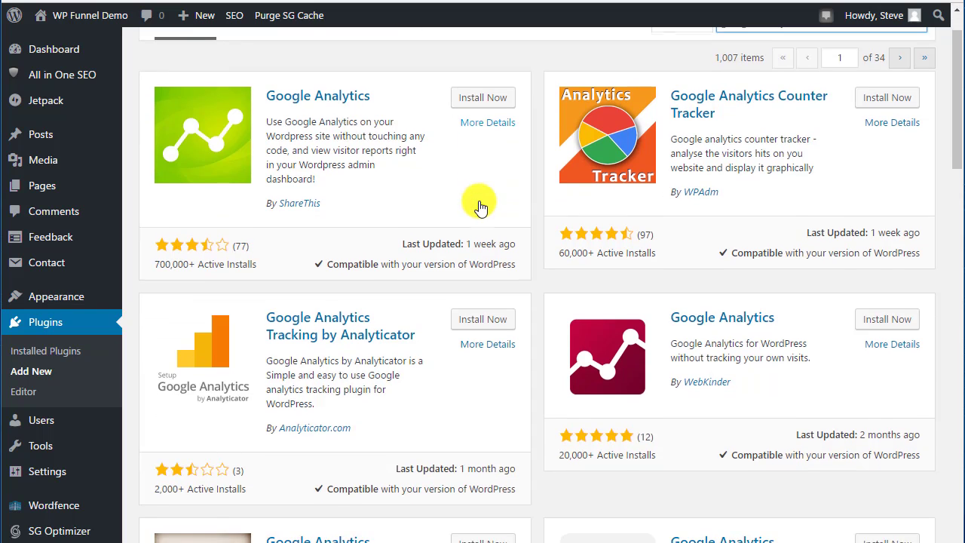
scroll(495, 210, up, 1)
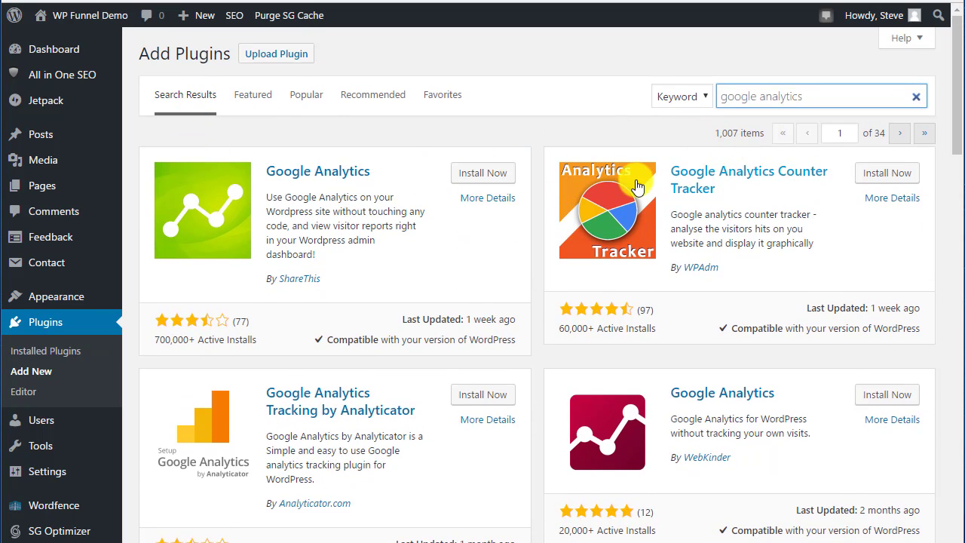
scroll(596, 192, down, 1)
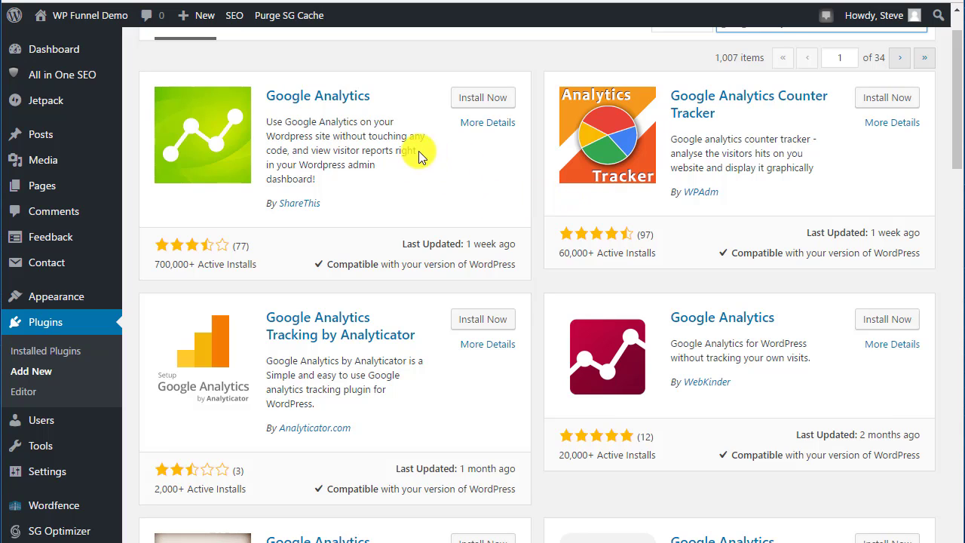
scroll(460, 226, up, 1)
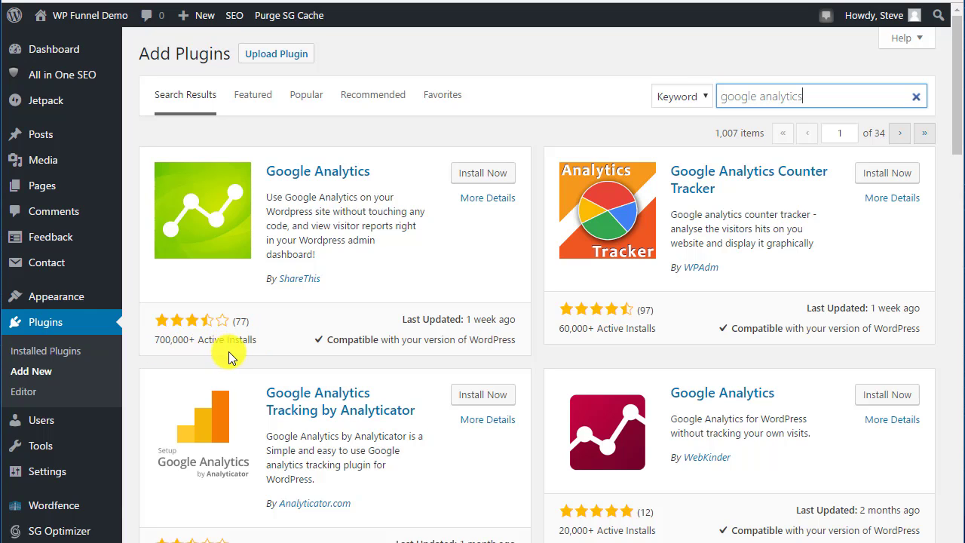
scroll(230, 354, down, 3)
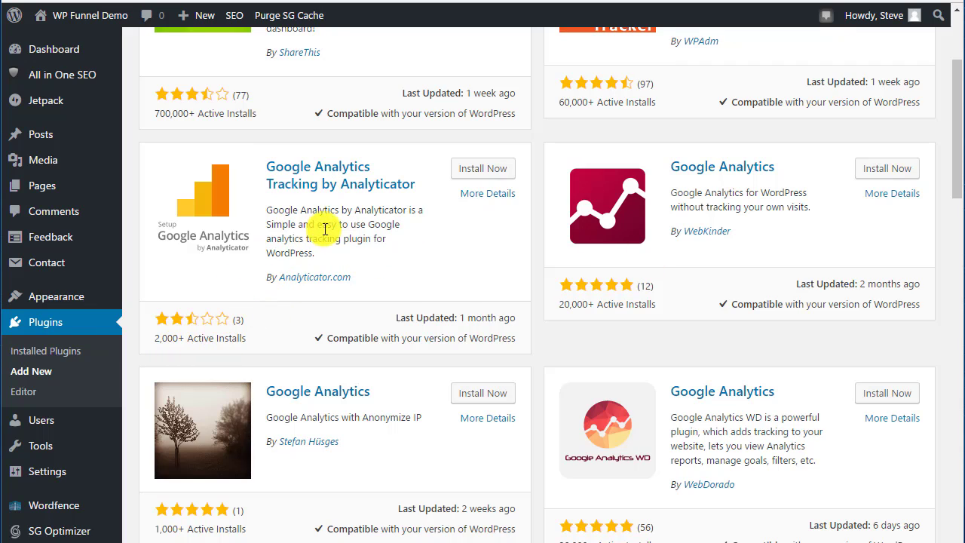
scroll(232, 358, down, 1)
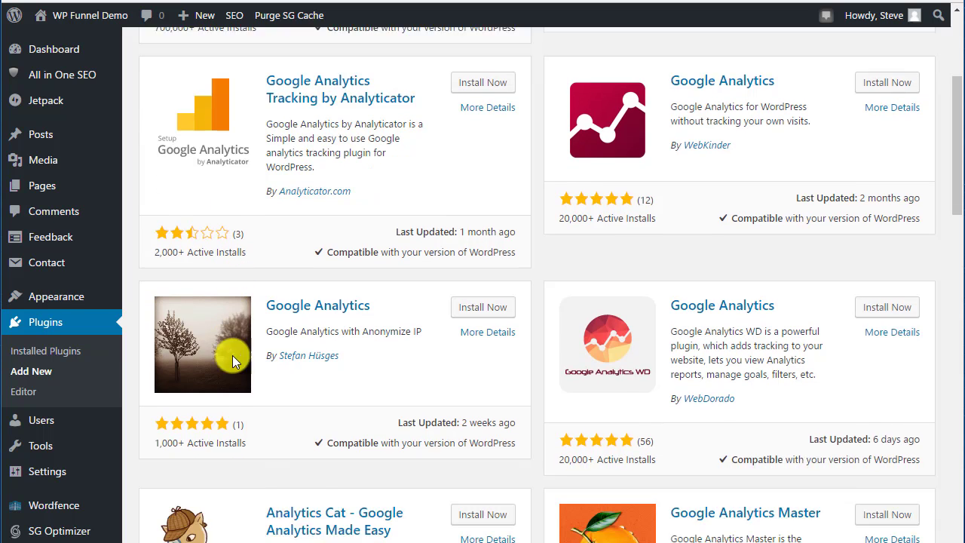
scroll(232, 359, down, 12)
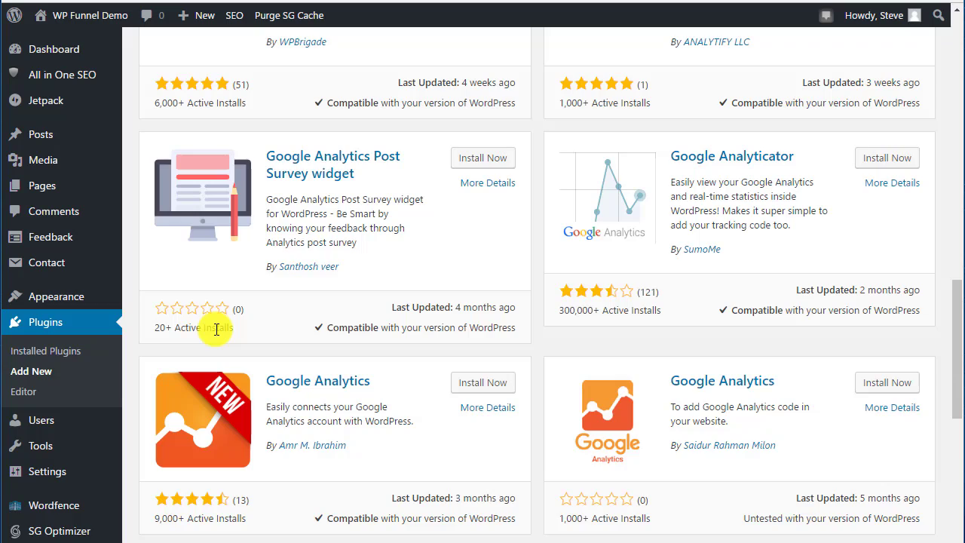
scroll(339, 340, up, 3)
scroll(339, 344, down, 4)
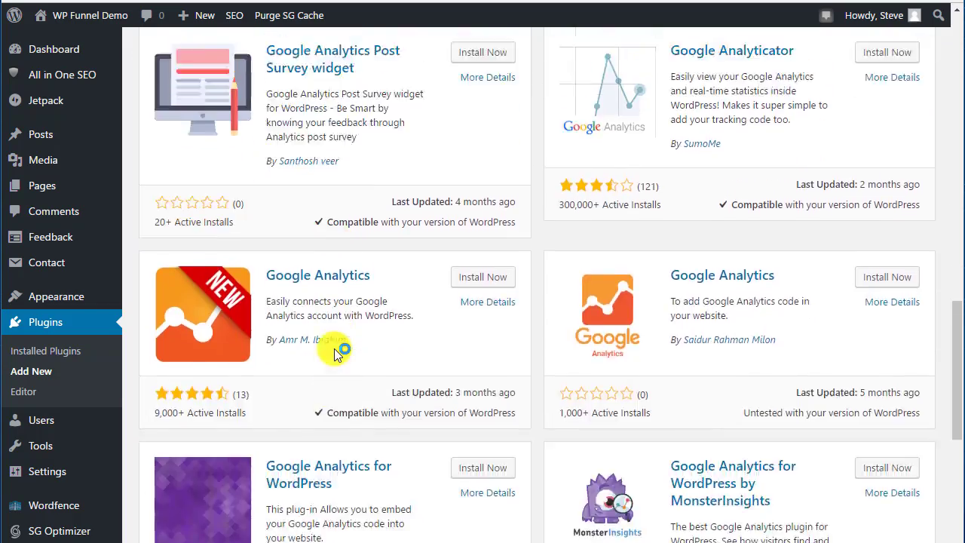
scroll(336, 351, up, 20)
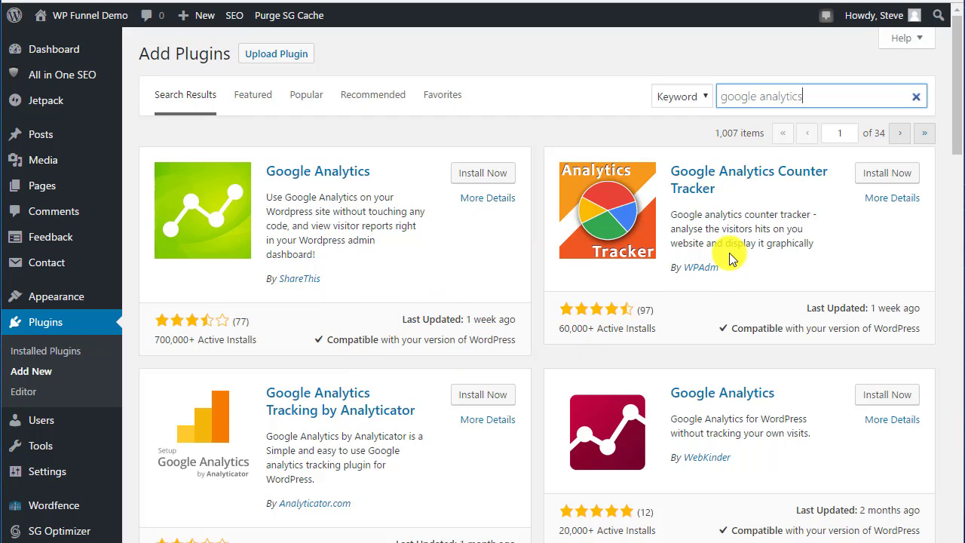
scroll(663, 243, down, 3)
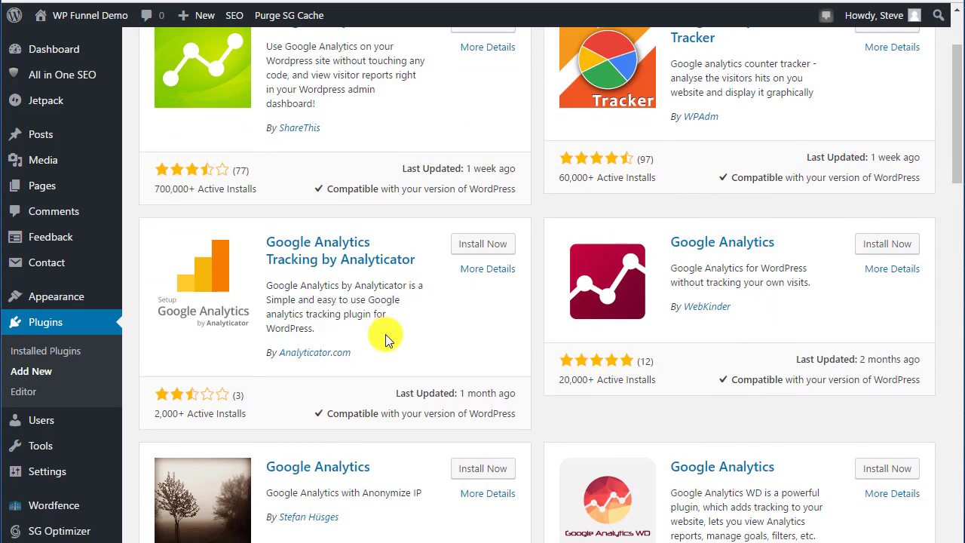
scroll(477, 409, down, 1)
scroll(521, 353, down, 2)
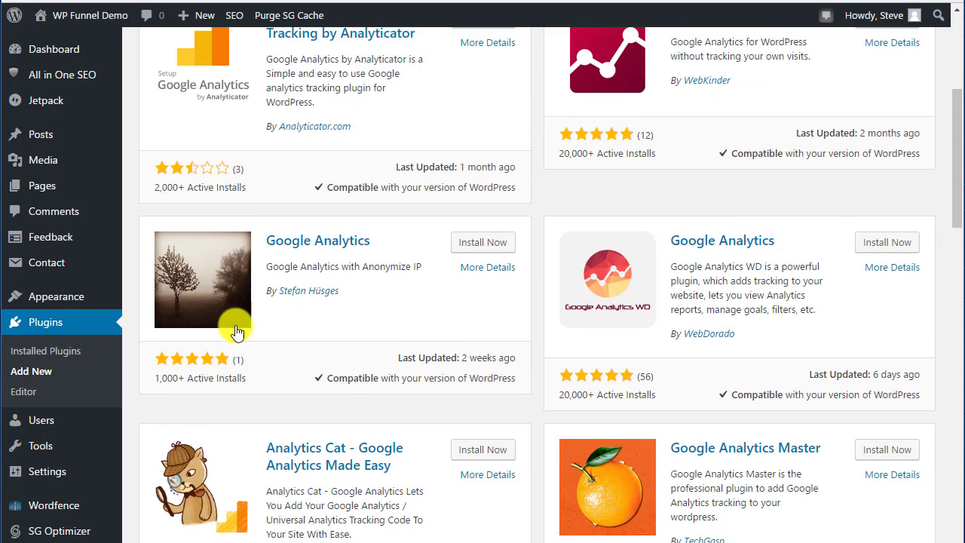
scroll(656, 305, up, 5)
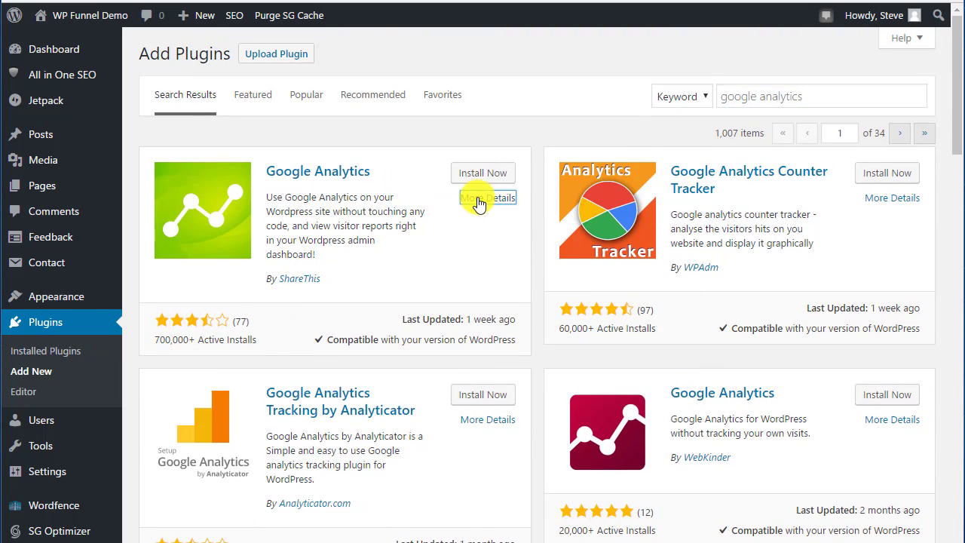
Open the details of the Google Analytics plugin by ShareThis and examine its description, version information and review breakdown
click(469, 199)
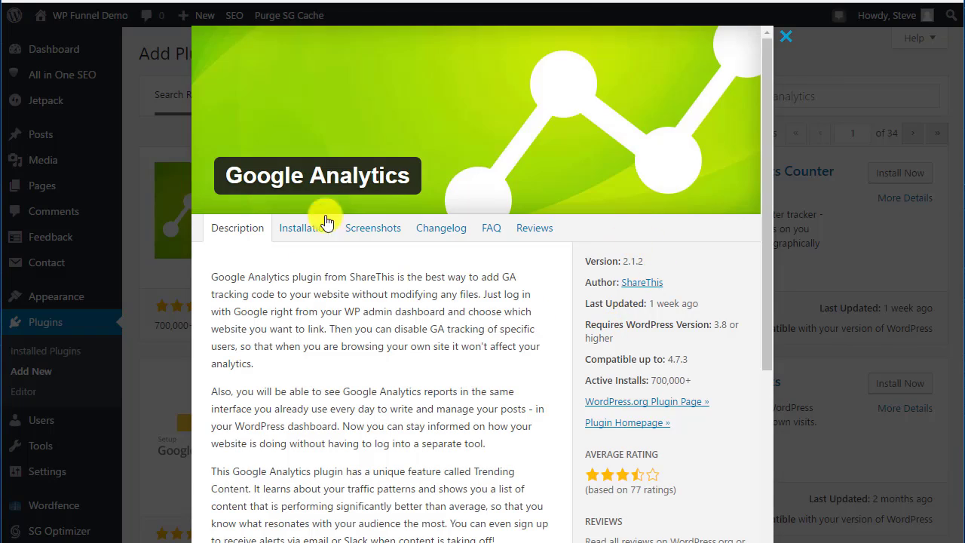
scroll(508, 226, down, 3)
scroll(506, 234, up, 3)
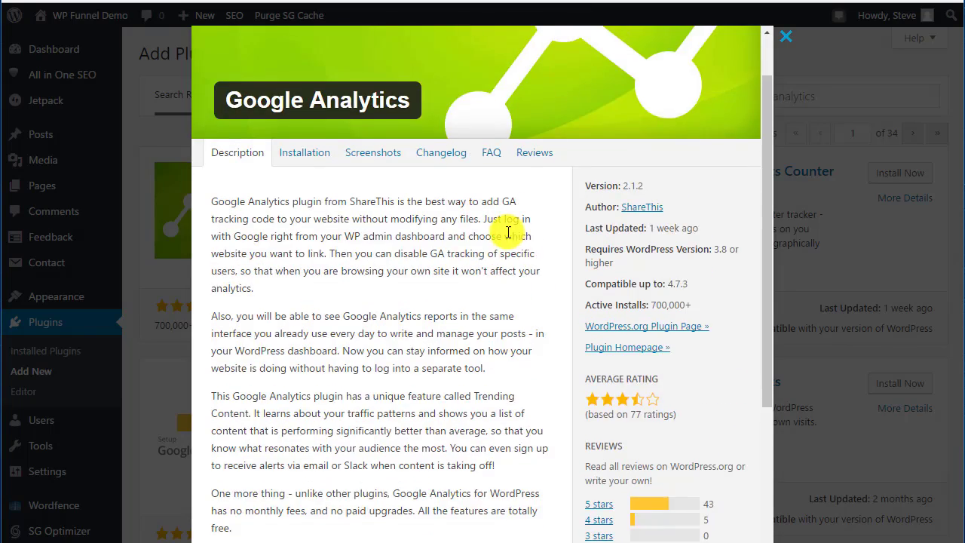
scroll(605, 261, down, 5)
scroll(614, 226, up, 2)
scroll(611, 138, up, 1)
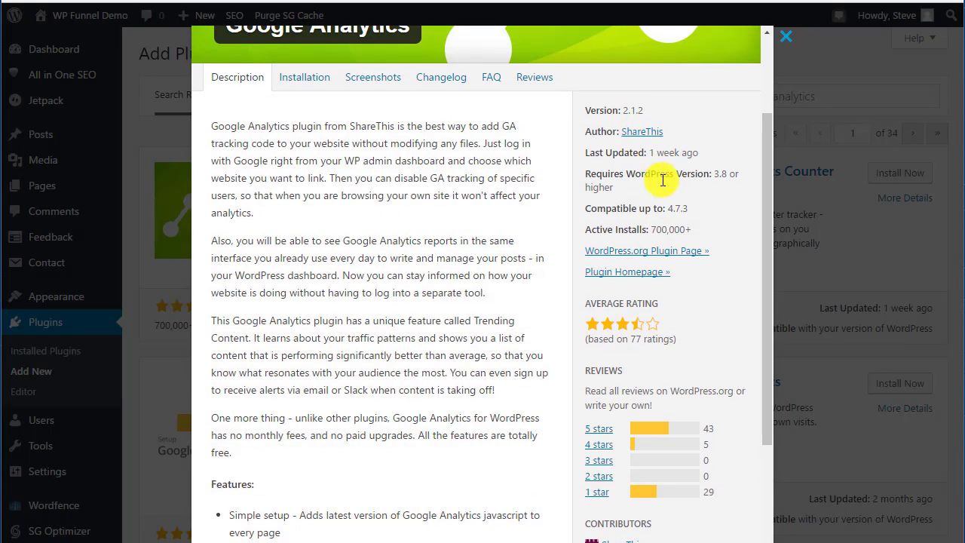
scroll(656, 170, down, 1)
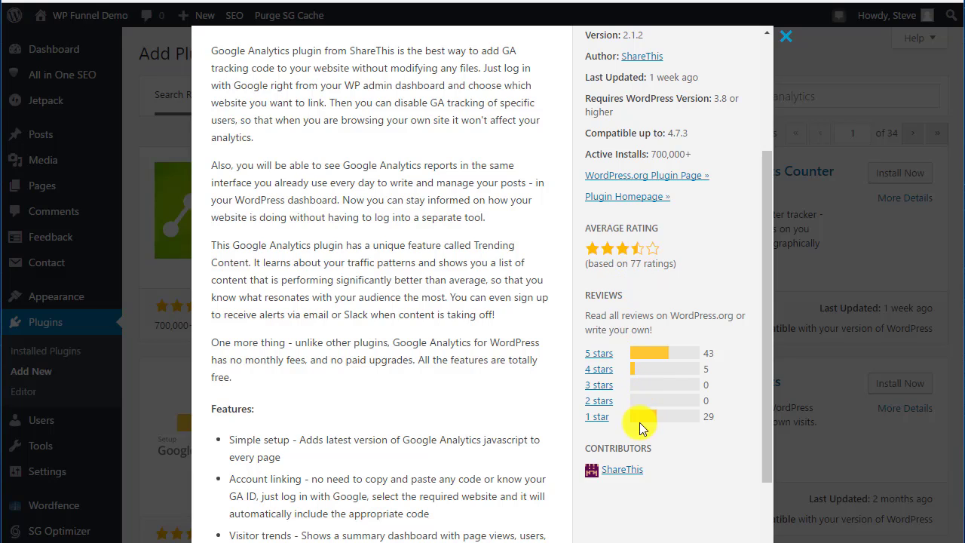
Open the ShareThis plugin's reviews, filter them to 1 star, read the "Stopped working" review and return to the list
click(600, 353)
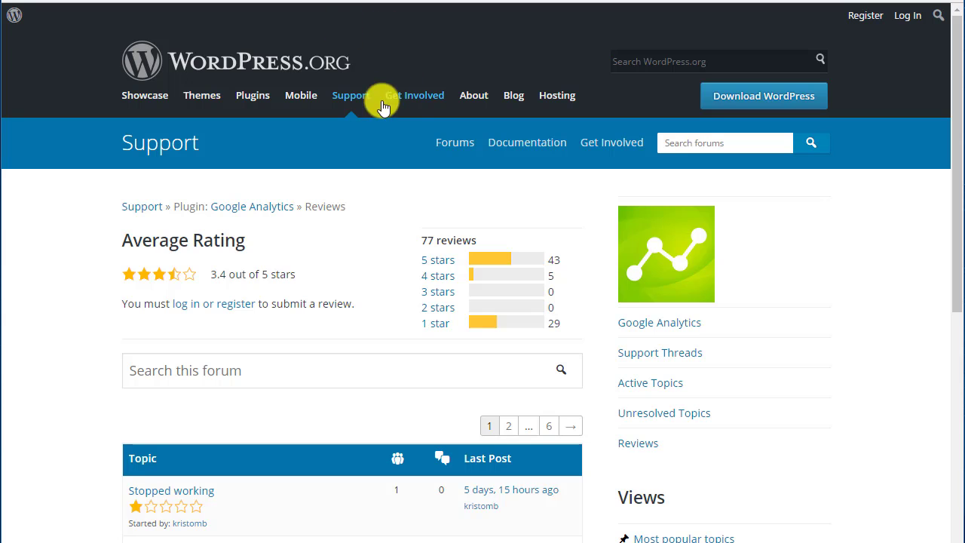
scroll(251, 267, down, 1)
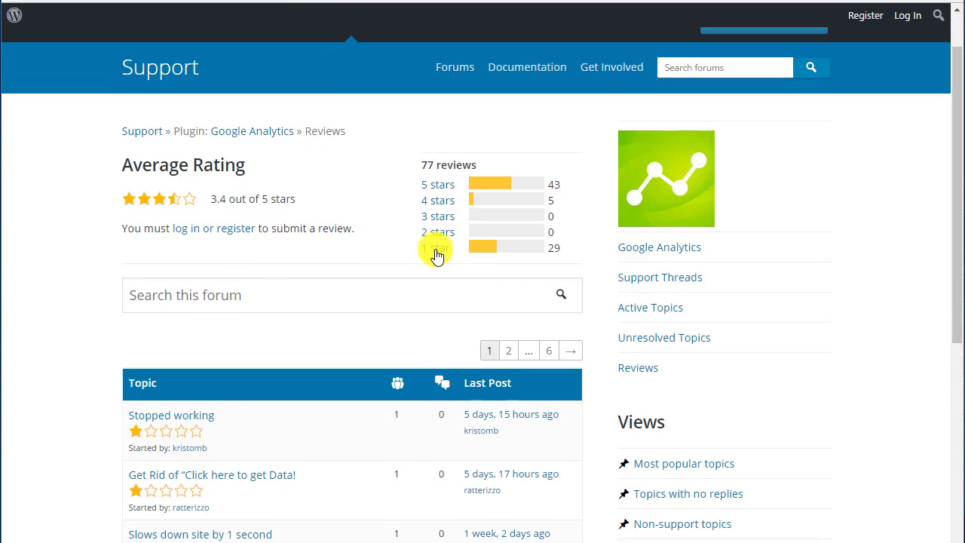
click(436, 249)
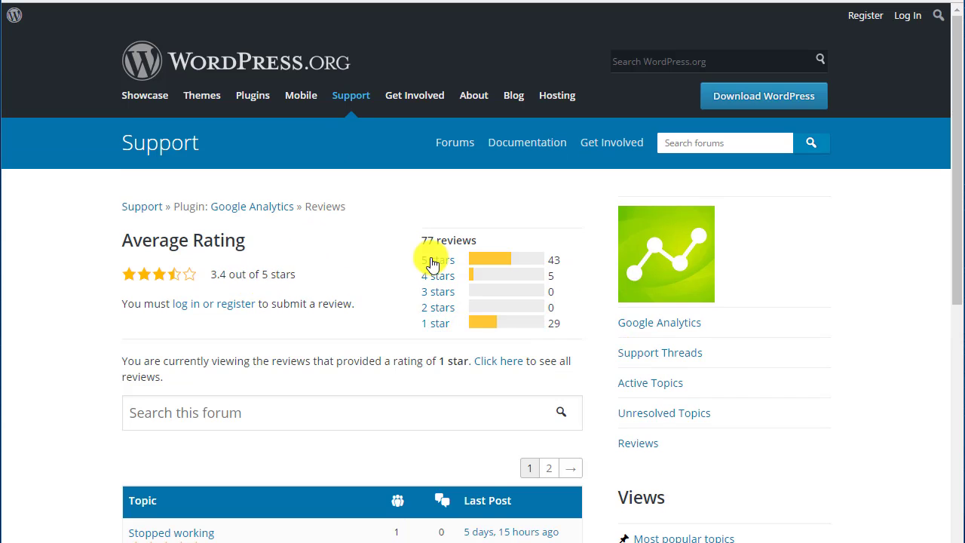
scroll(427, 259, down, 3)
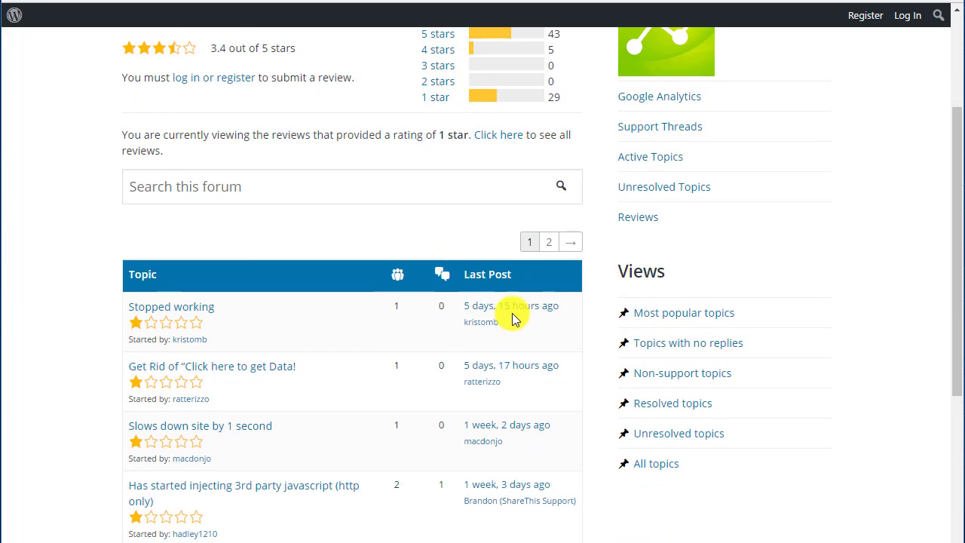
click(193, 315)
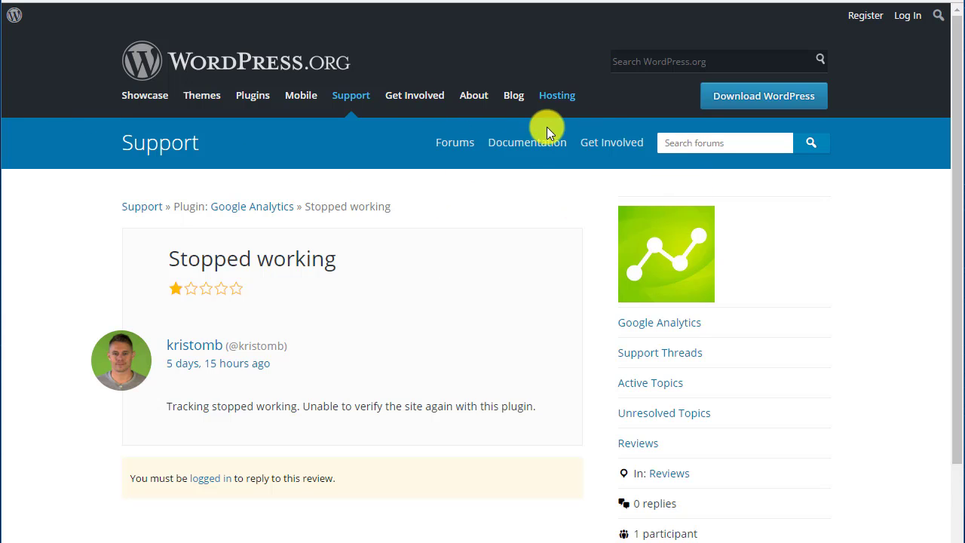
click(17, 2)
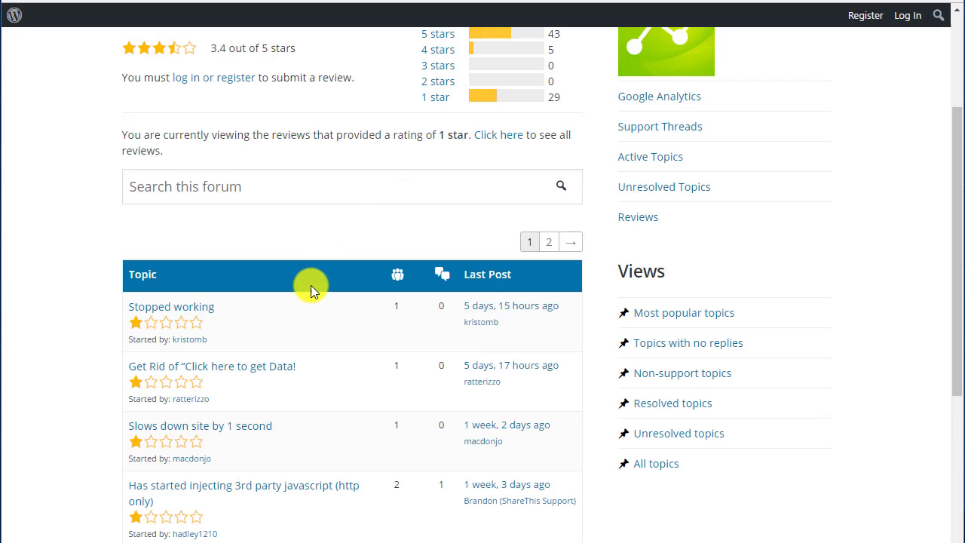
scroll(362, 286, up, 3)
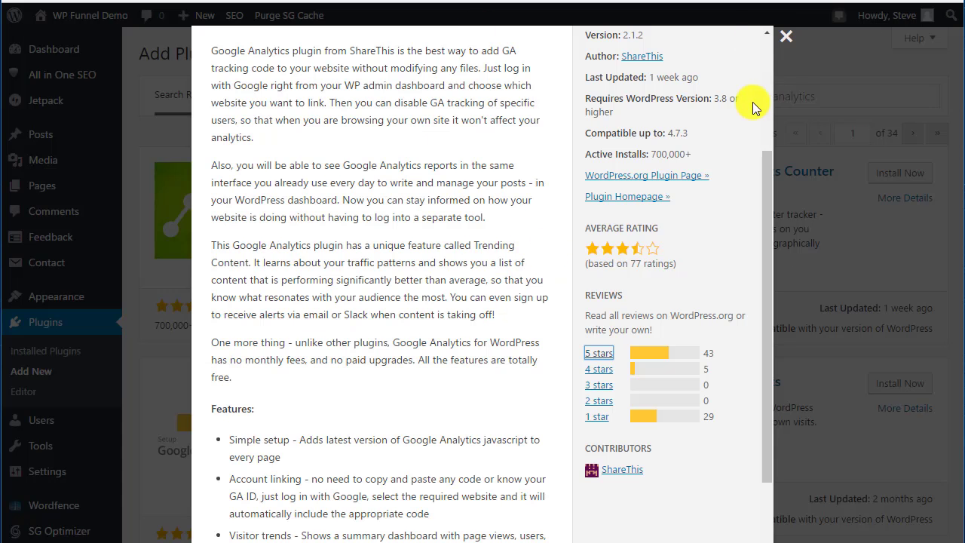
Recheck the ShareThis plugin's description and star ratings, and close its details
scroll(638, 227, up, 3)
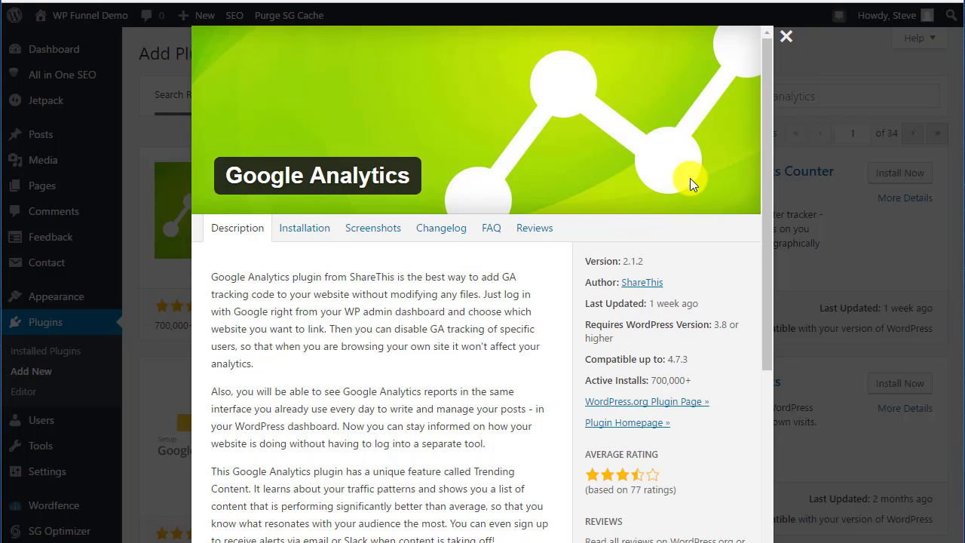
scroll(682, 188, down, 4)
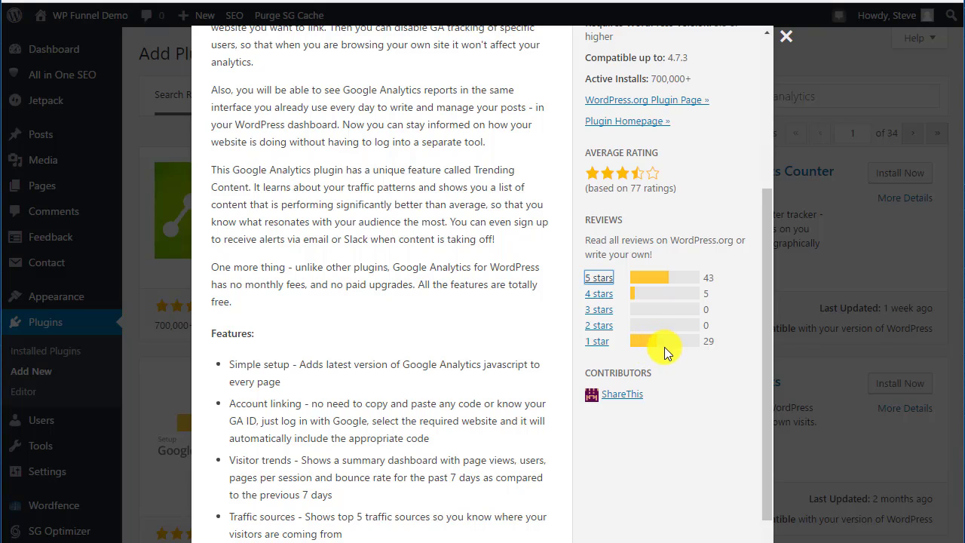
scroll(664, 347, up, 4)
click(784, 38)
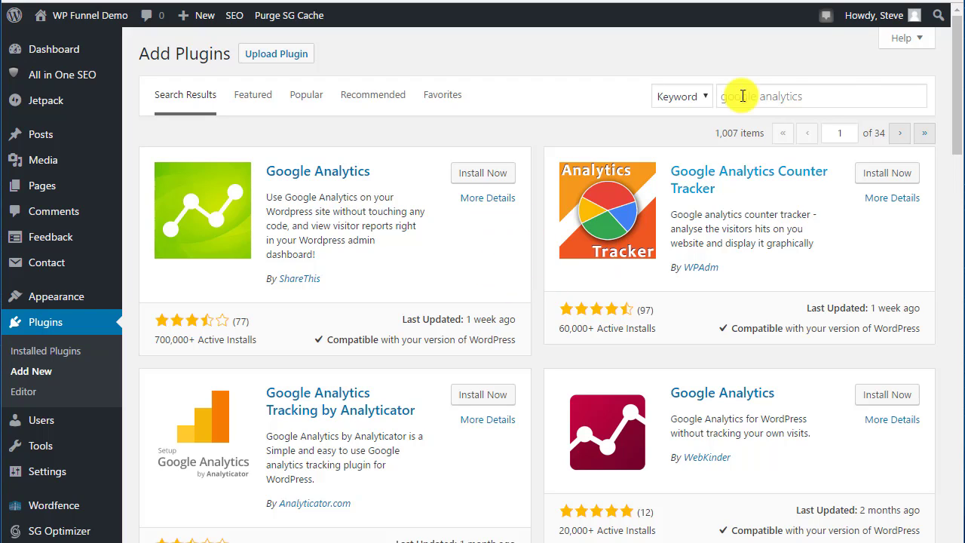
Search the plugin directory for "google analytics dashboard"
click(826, 98)
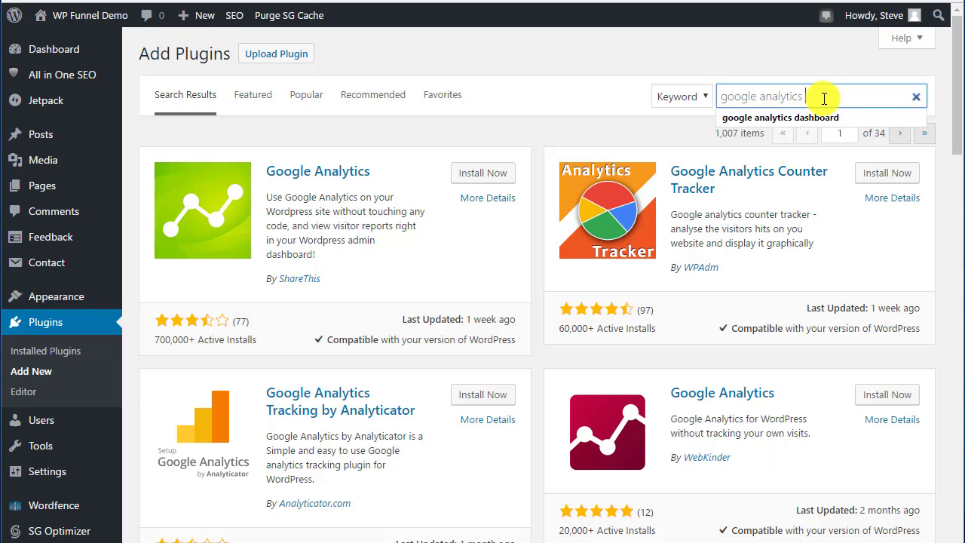
text(das)
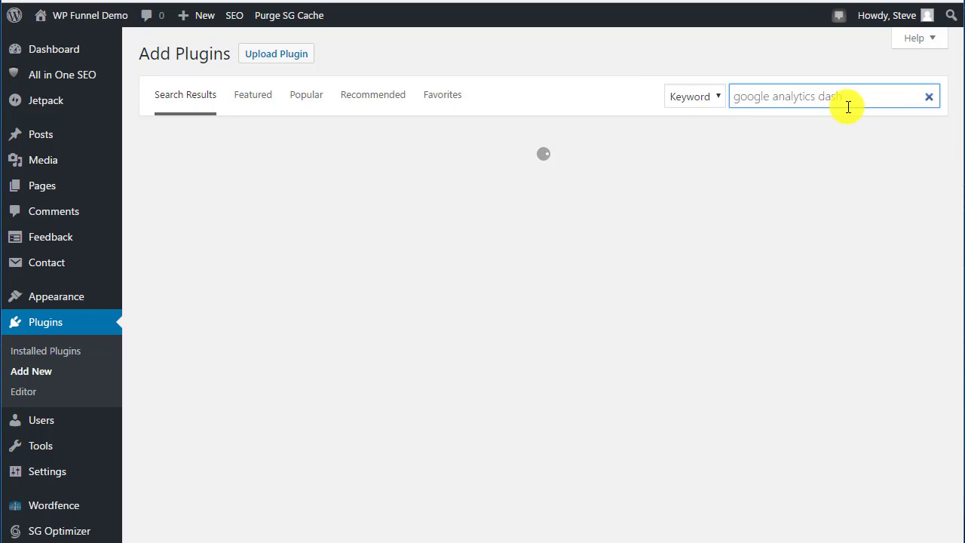
text(h)
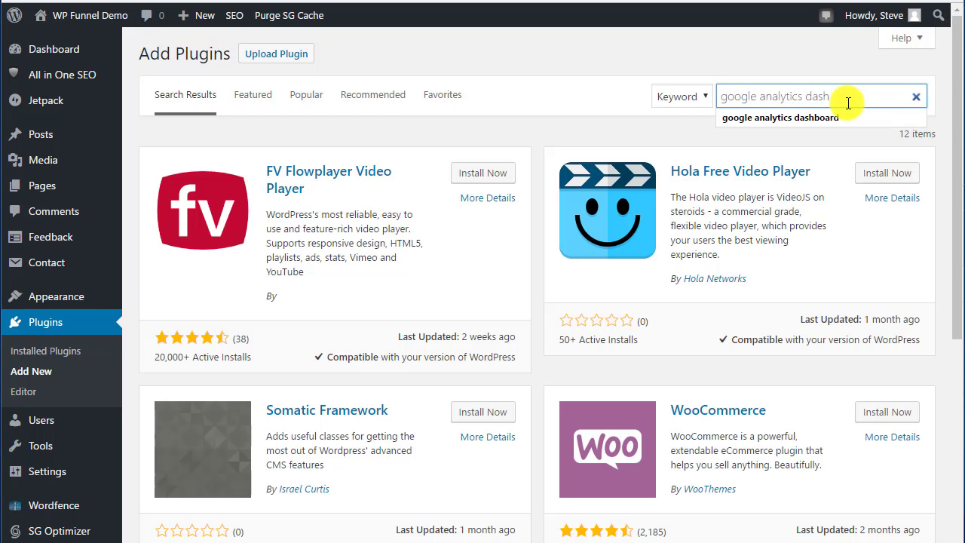
text(board)
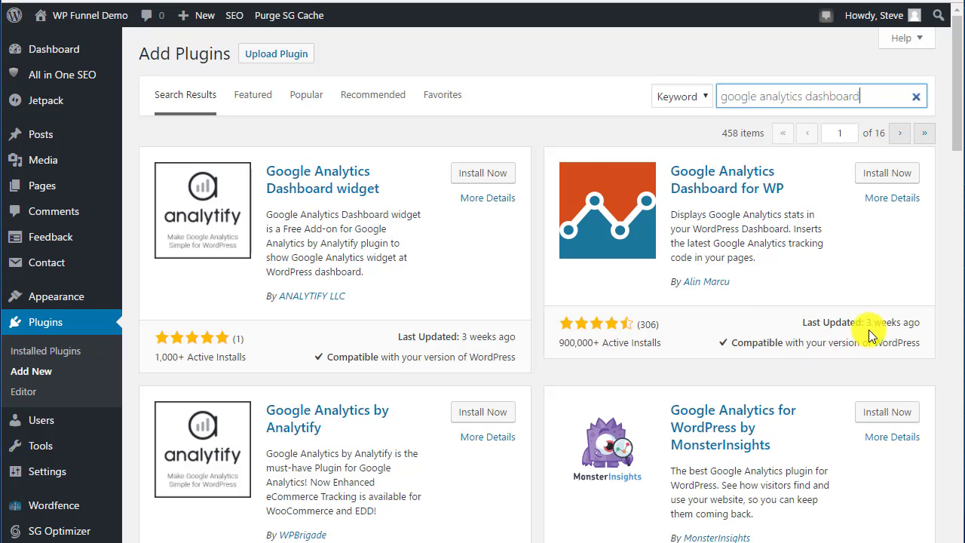
Open the details of Google Analytics Dashboard for WP, examine its description, version information and star breakdown, and close them
click(888, 198)
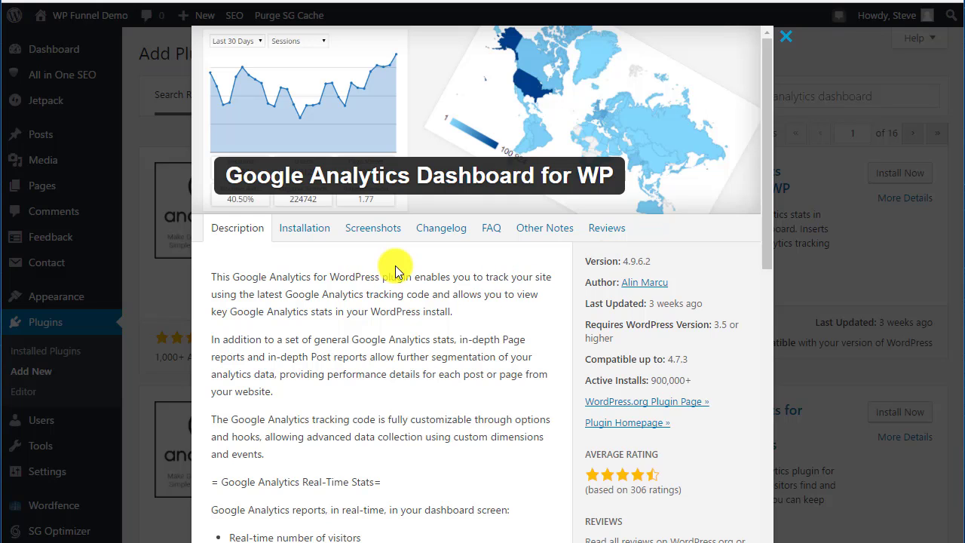
scroll(396, 263, down, 3)
scroll(396, 267, down, 2)
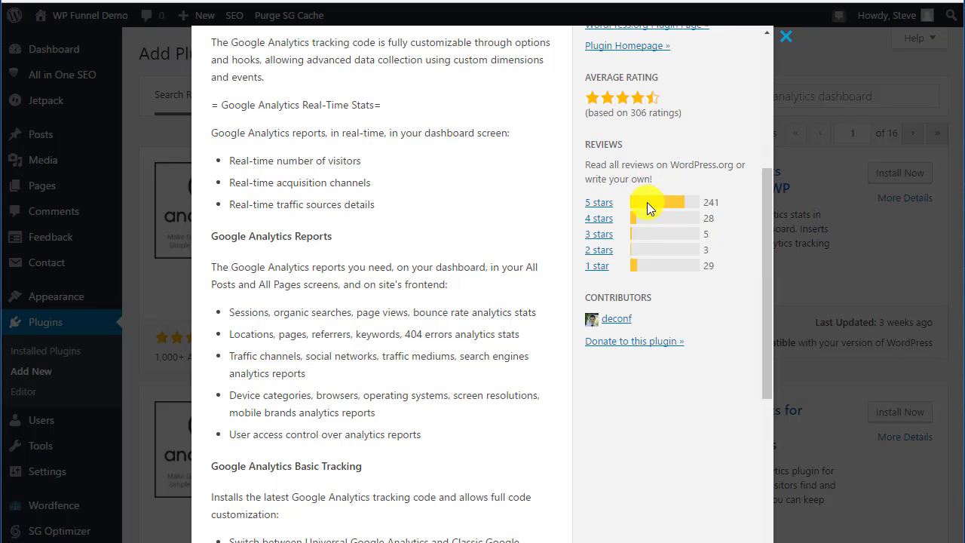
scroll(624, 269, up, 5)
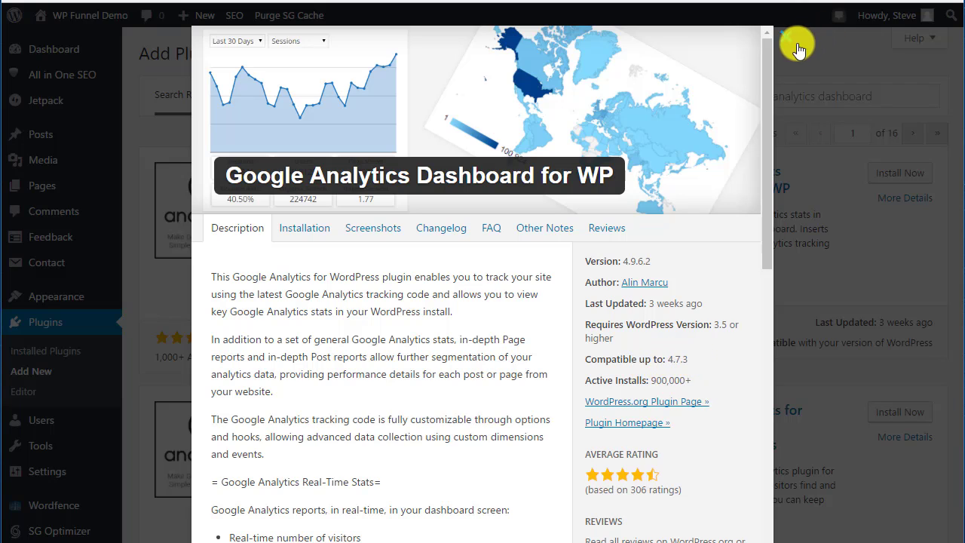
scroll(659, 158, down, 4)
scroll(709, 136, up, 5)
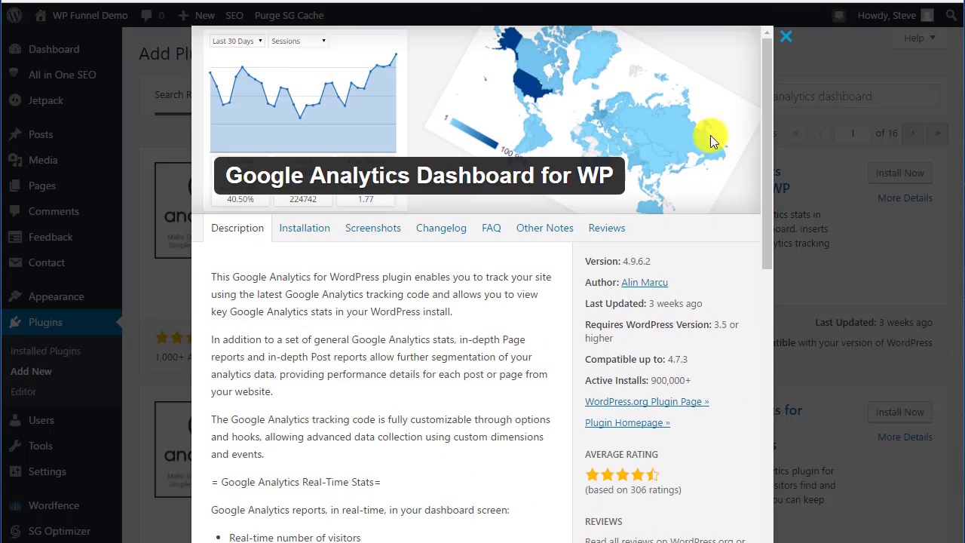
click(785, 37)
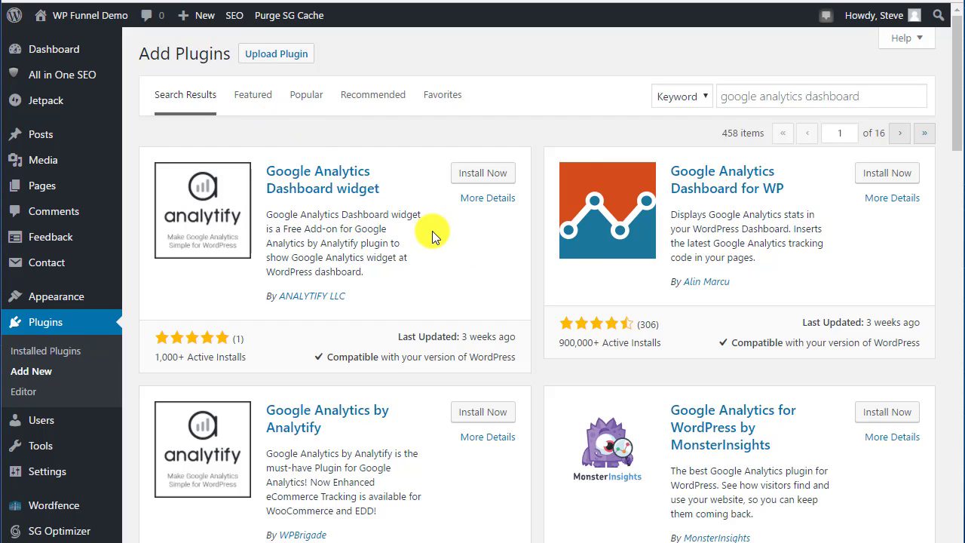
Search the plugin directory for "shopify" and compare the results' ratings, active installs, last updates and compatibility
triple_click(867, 96)
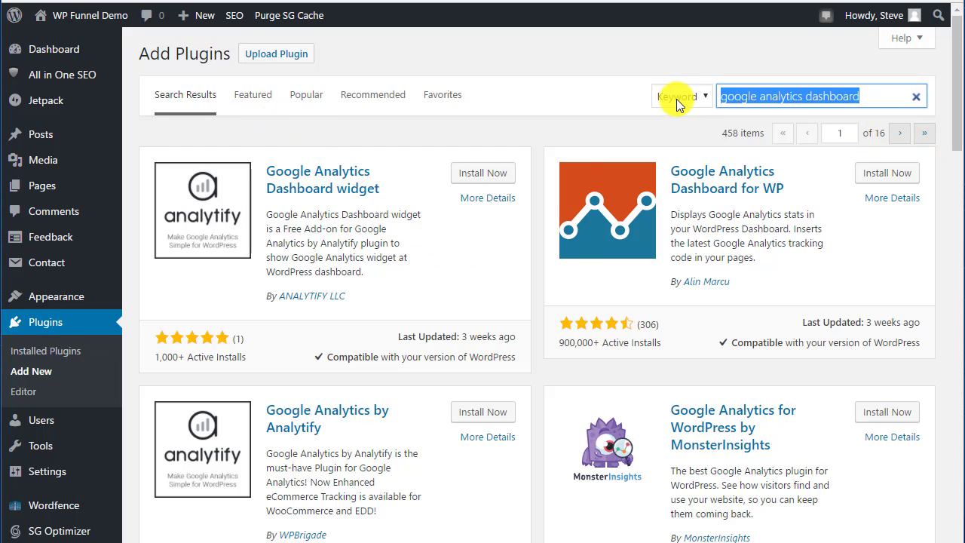
text(shopify)
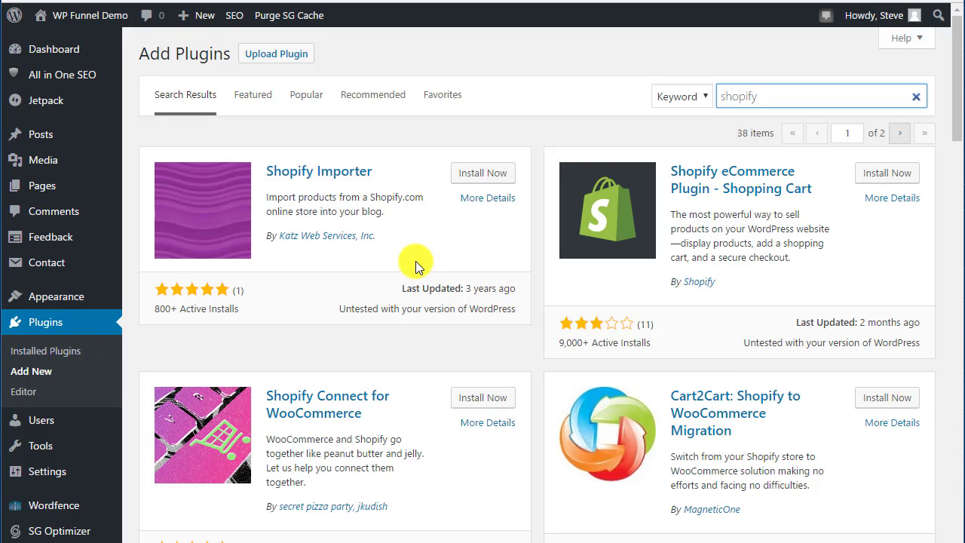
scroll(423, 252, down, 1)
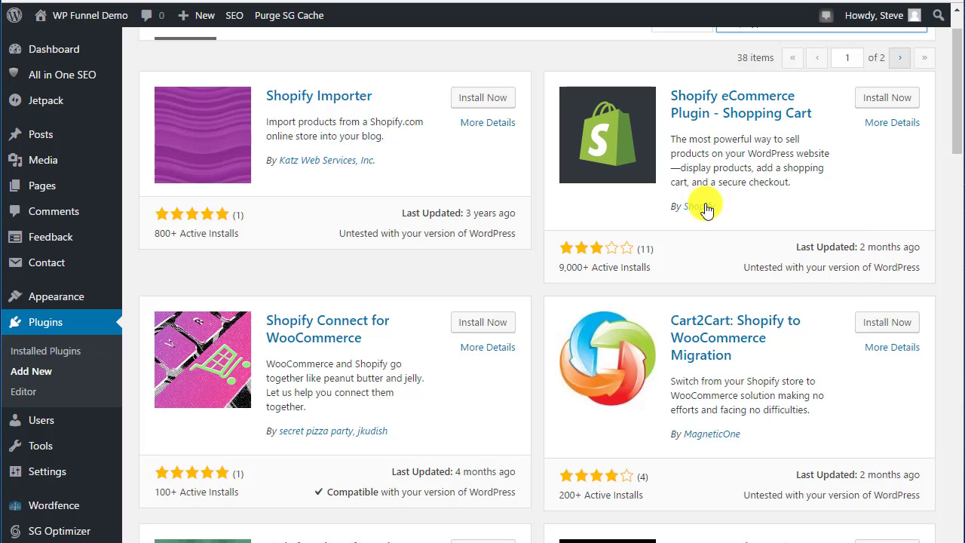
Open the details of Shopify eCommerce Plugin - Shopping Cart and examine its compatibility, last update, active installs, average rating and star breakdown
click(891, 123)
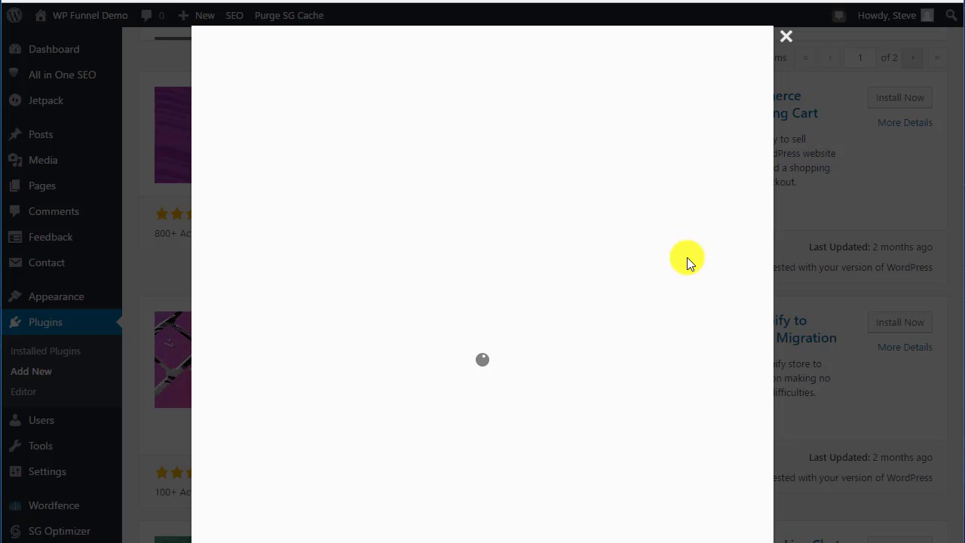
scroll(659, 311, down, 5)
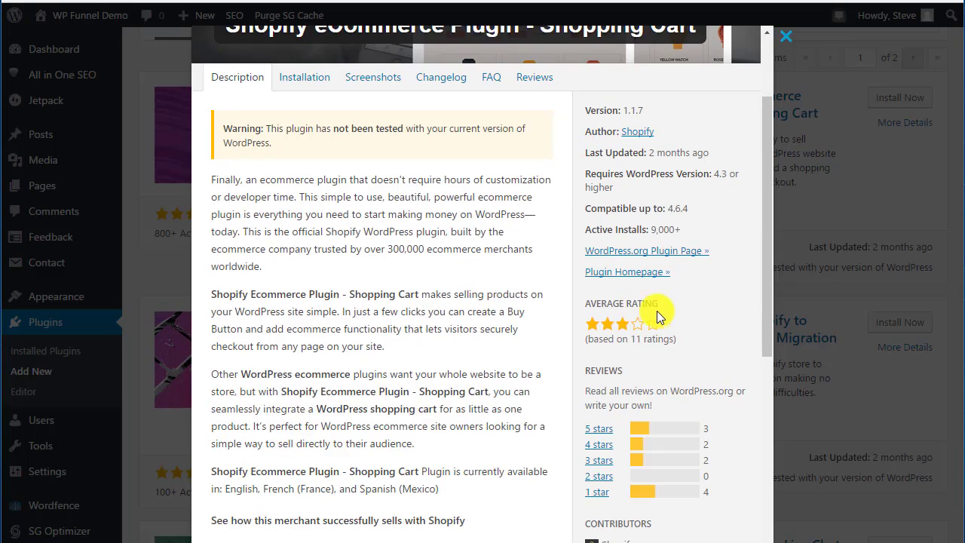
scroll(669, 322, up, 4)
scroll(683, 302, down, 2)
scroll(683, 294, down, 1)
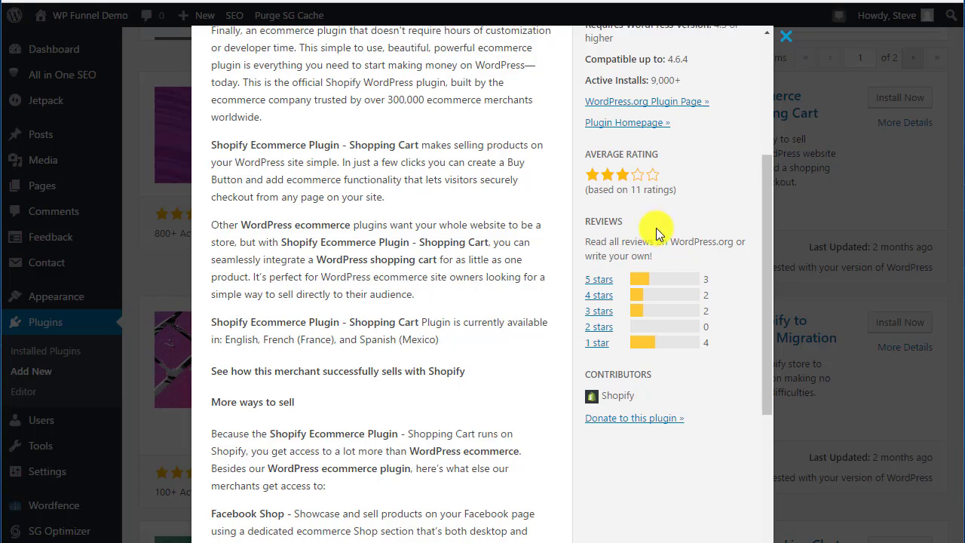
scroll(652, 264, up, 3)
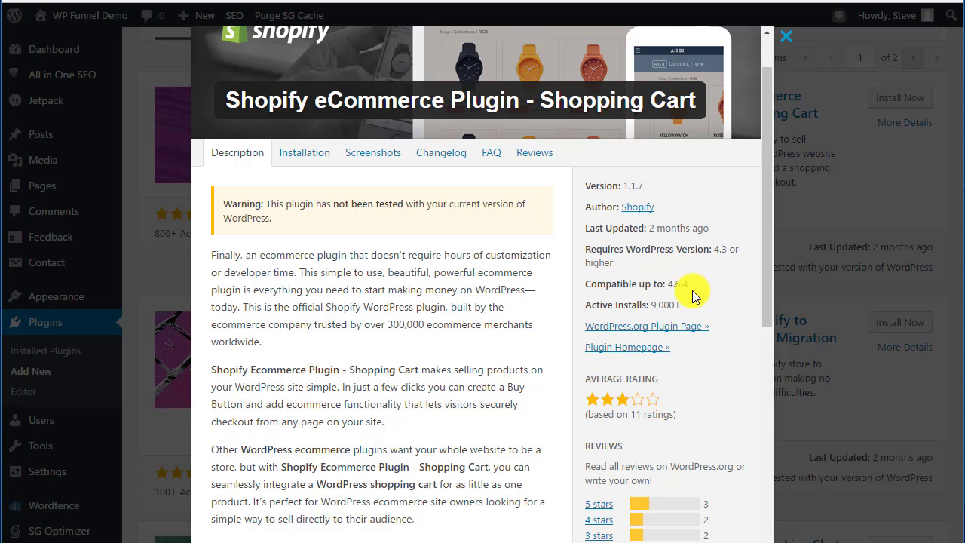
scroll(697, 290, down, 3)
scroll(690, 290, down, 2)
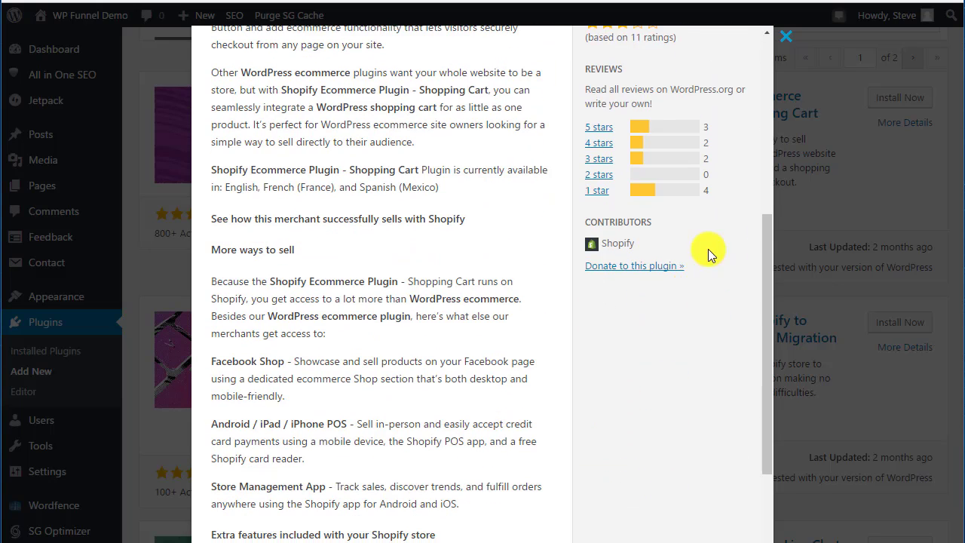
scroll(638, 241, up, 2)
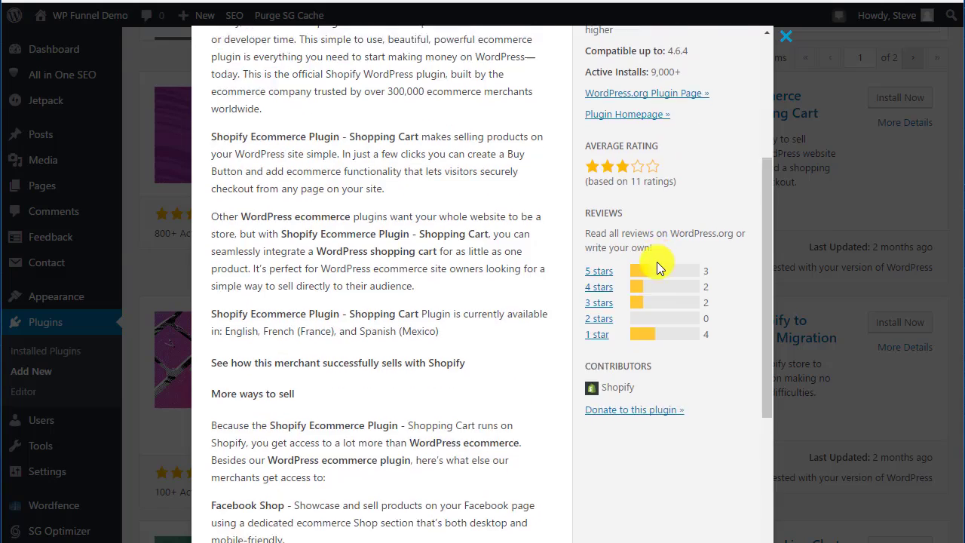
scroll(657, 264, down, 2)
scroll(633, 219, up, 1)
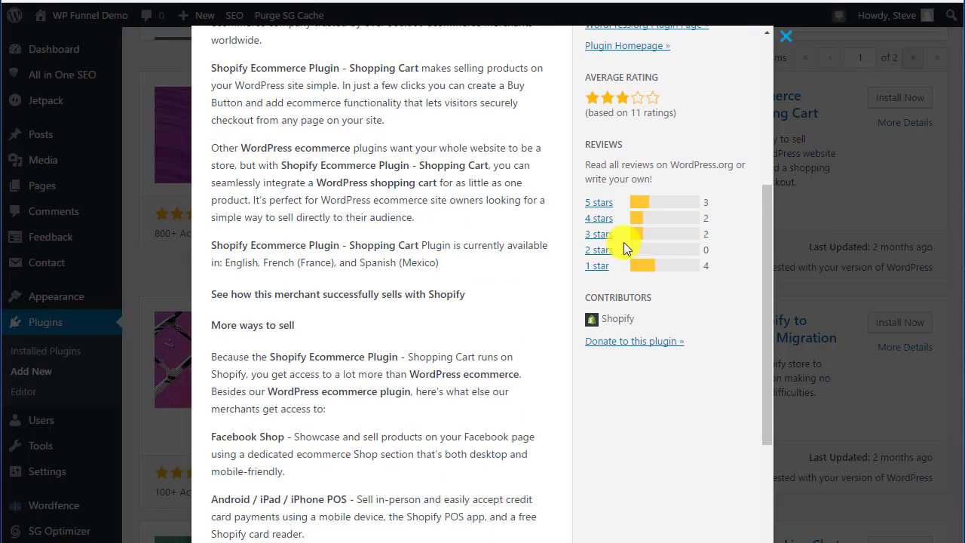
Open the Shopify plugin's reviews on WordPress.org, filter them to 1 star and look over the listed topics
click(601, 270)
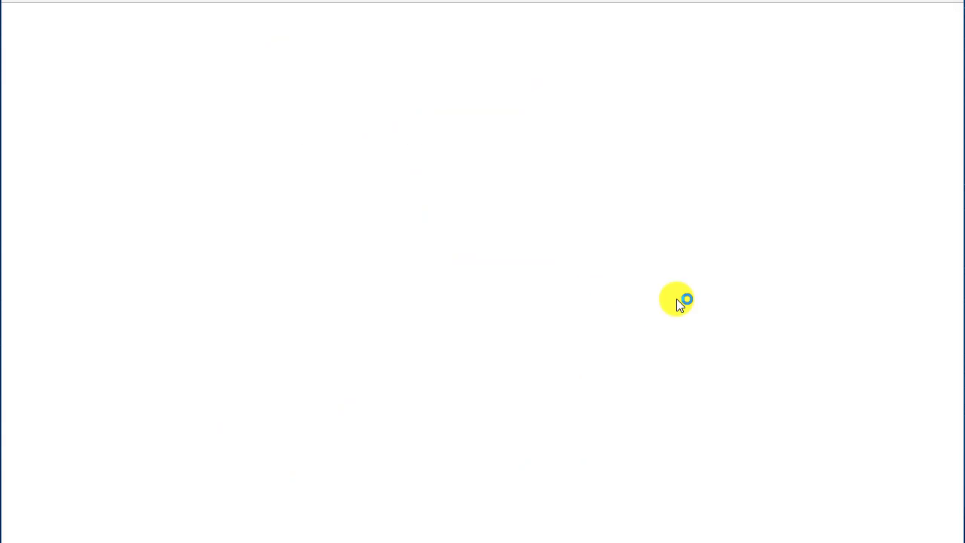
scroll(352, 276, down, 3)
scroll(264, 255, up, 2)
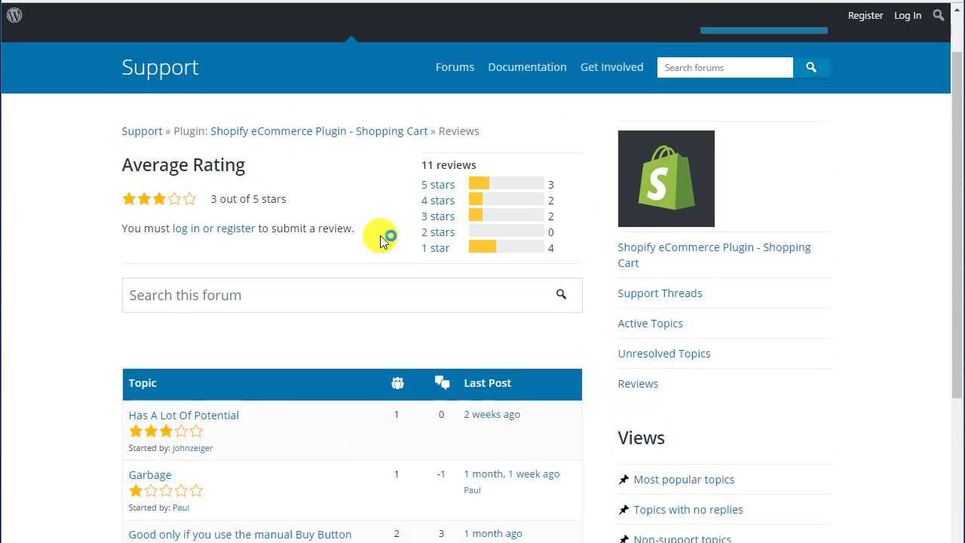
click(440, 250)
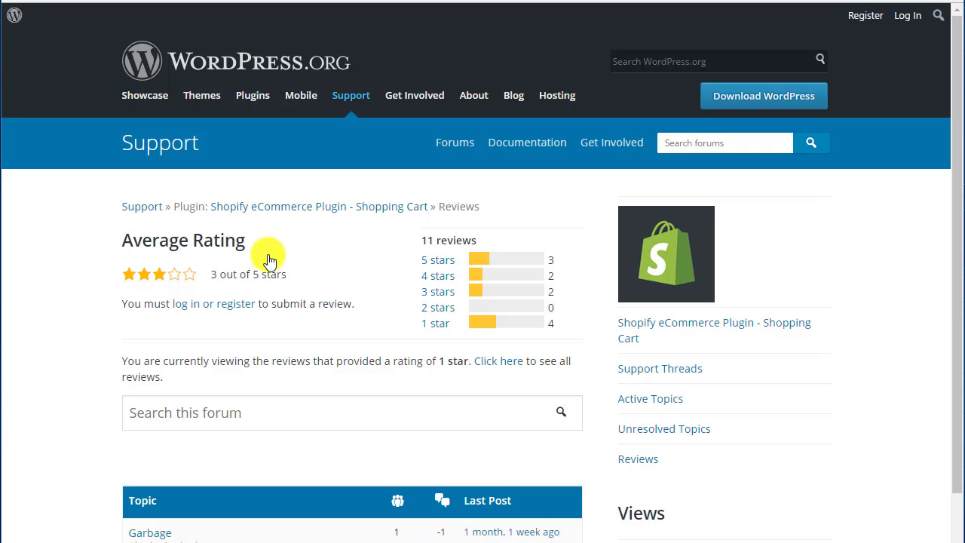
scroll(285, 310, down, 3)
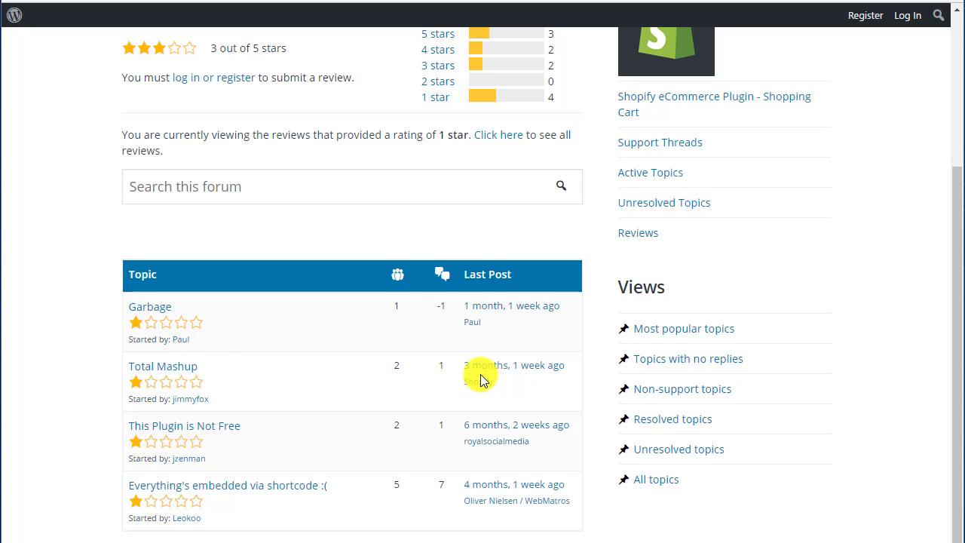
scroll(478, 377, down, 1)
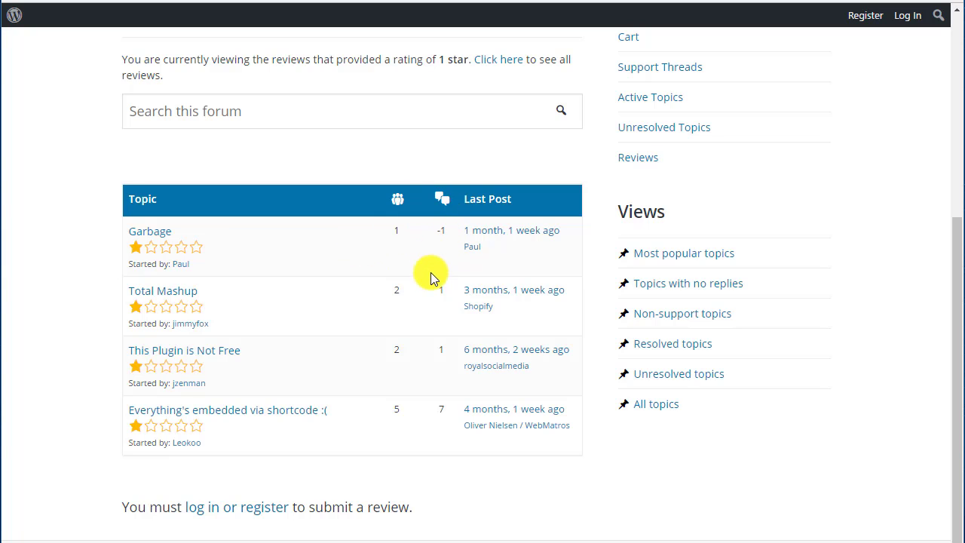
Read the 1-star review "Everything's embedded via shortcode :(" and the plugin author's reply, and return to the Shopify plugin's details
click(312, 416)
scroll(418, 340, down, 4)
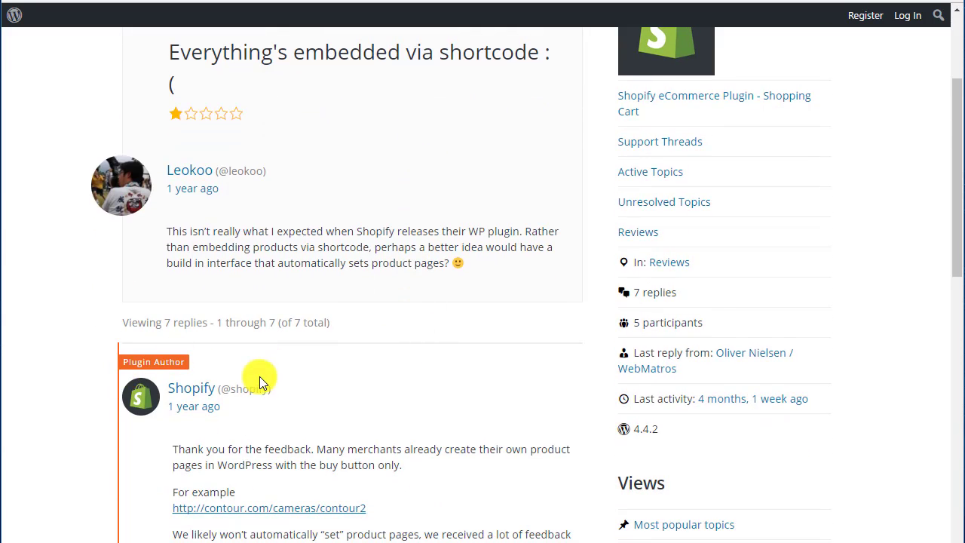
scroll(303, 264, up, 2)
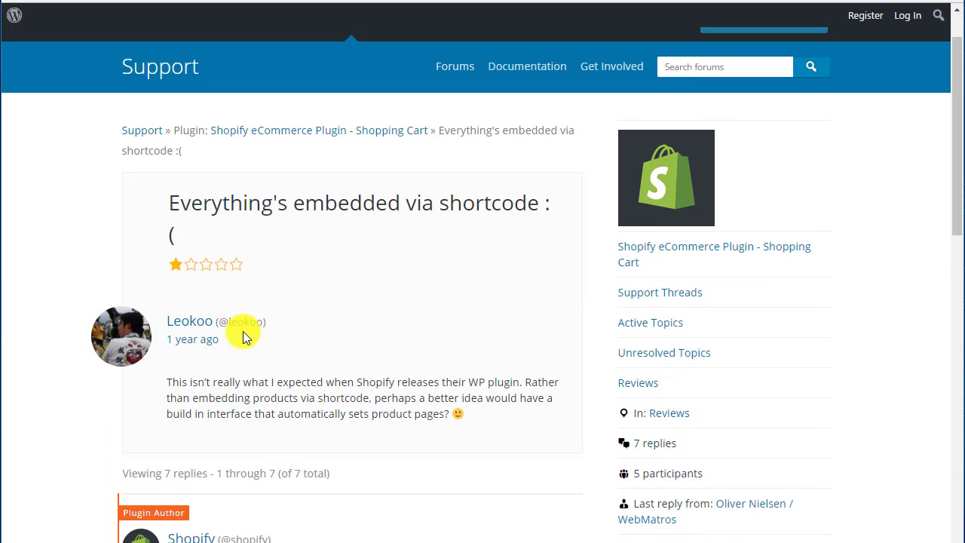
scroll(243, 331, down, 2)
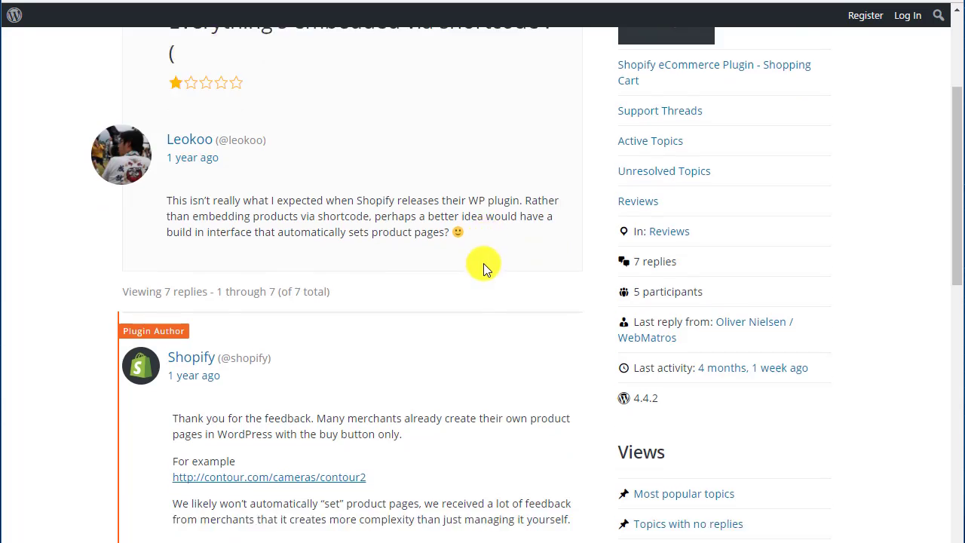
scroll(505, 211, down, 2)
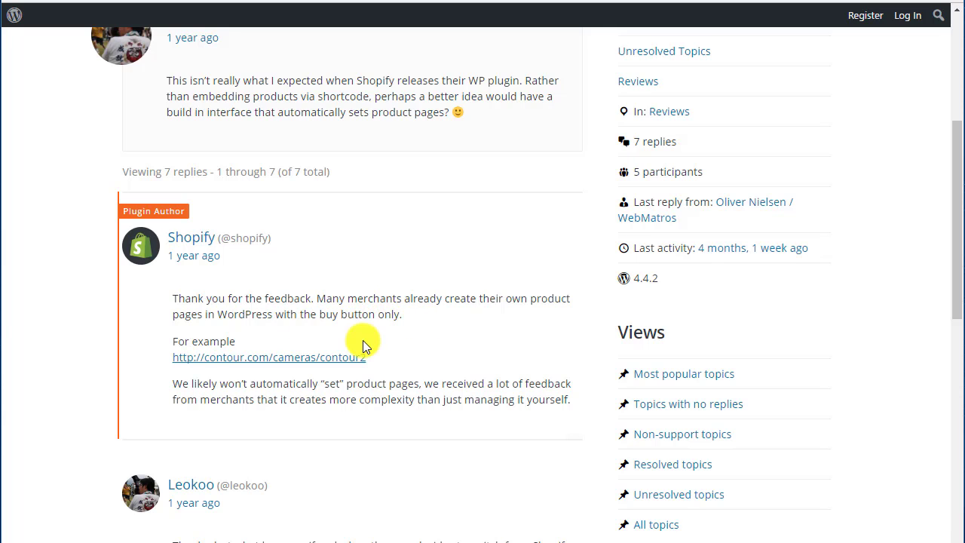
scroll(369, 340, down, 1)
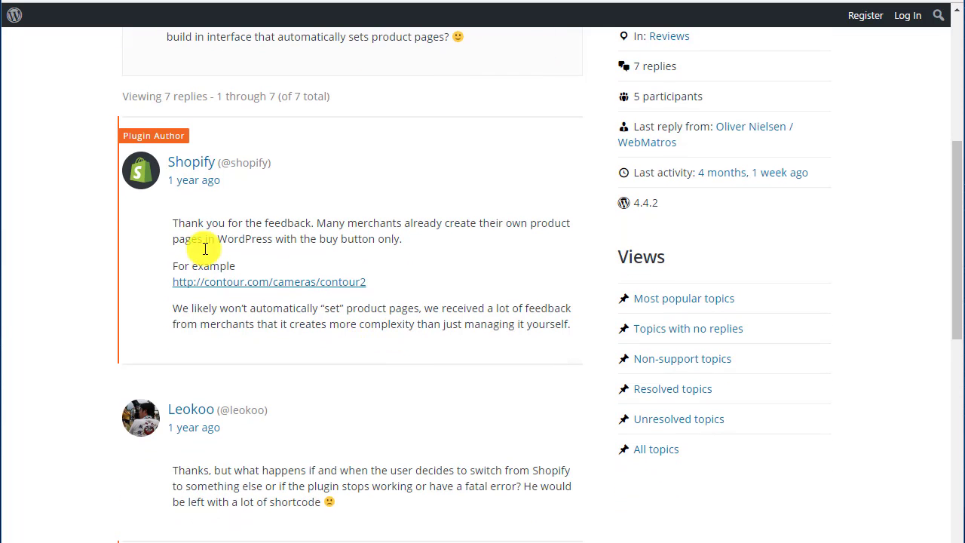
scroll(241, 279, down, 4)
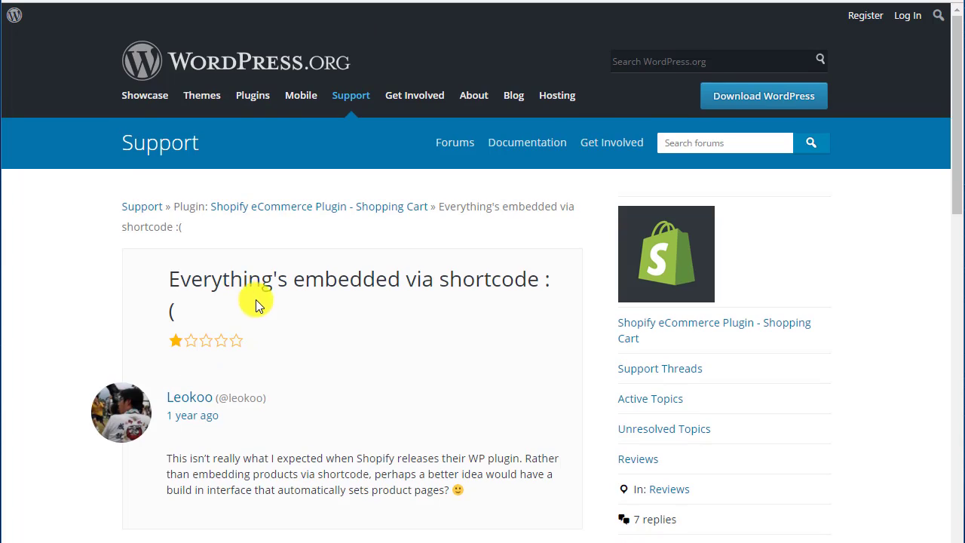
scroll(254, 324, down, 5)
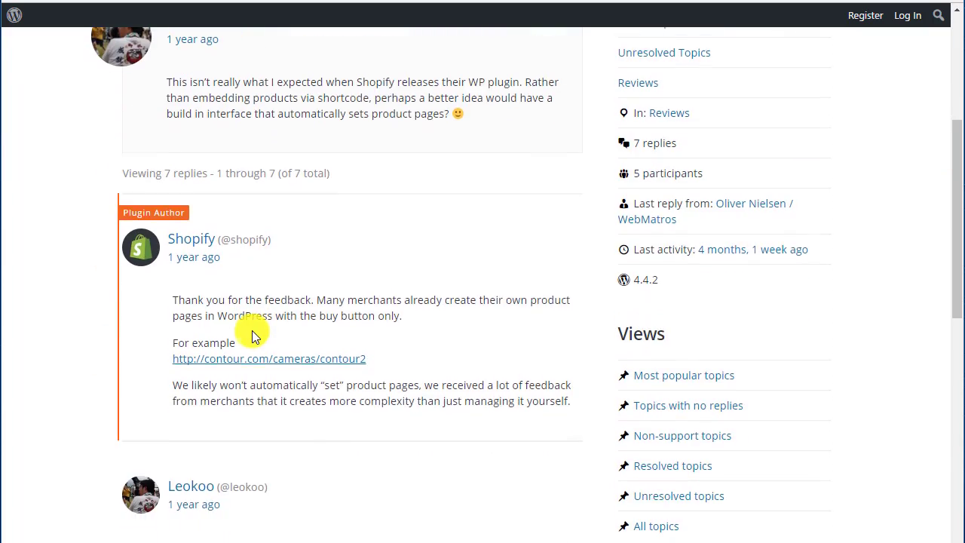
scroll(254, 324, up, 3)
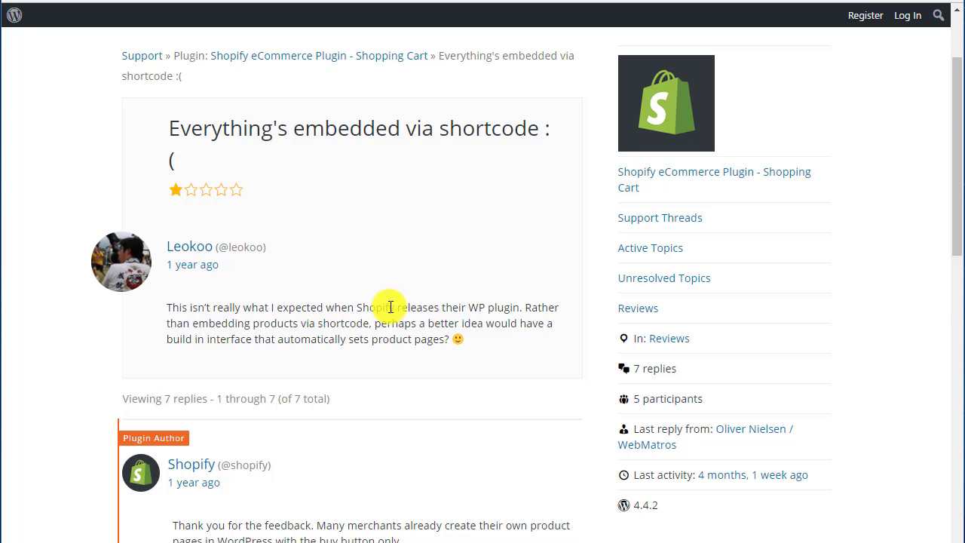
scroll(390, 307, down, 3)
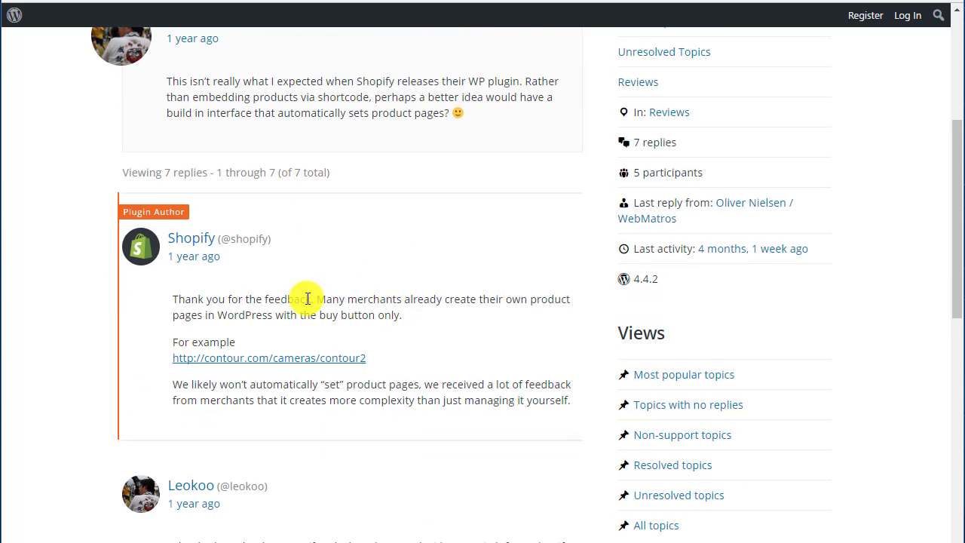
scroll(316, 312, up, 5)
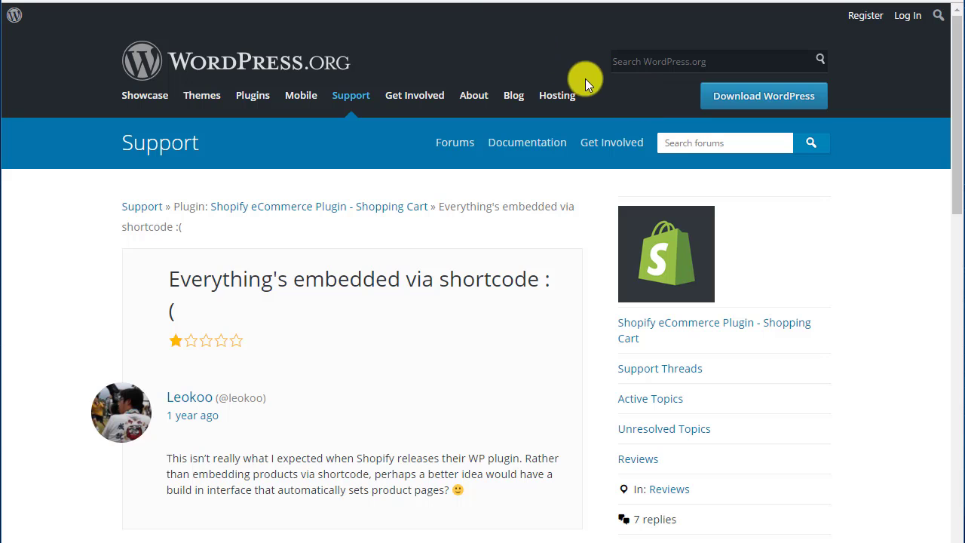
key(ctrl+w)
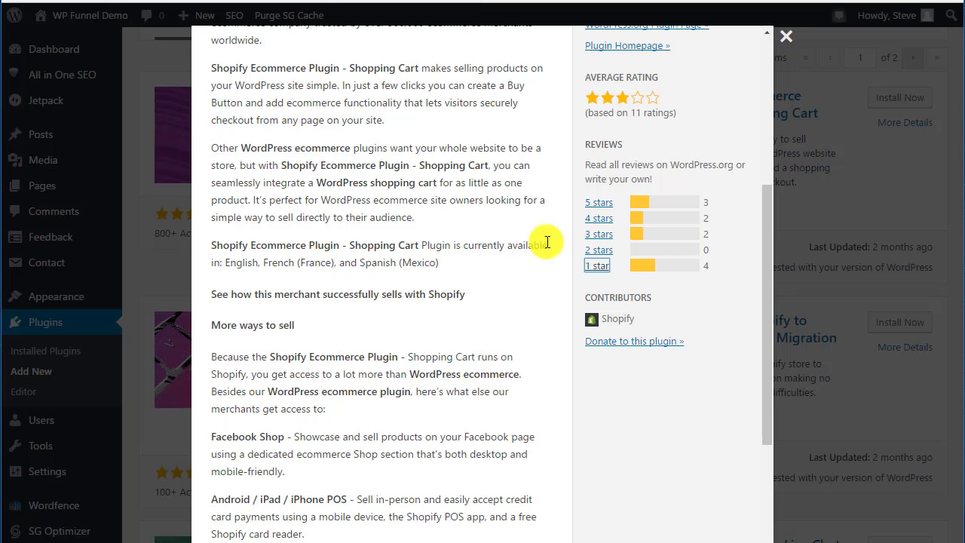
Recheck the Shopify plugin's compatibility, active installs and average rating, and close its details to return to the search results
scroll(658, 285, up, 2)
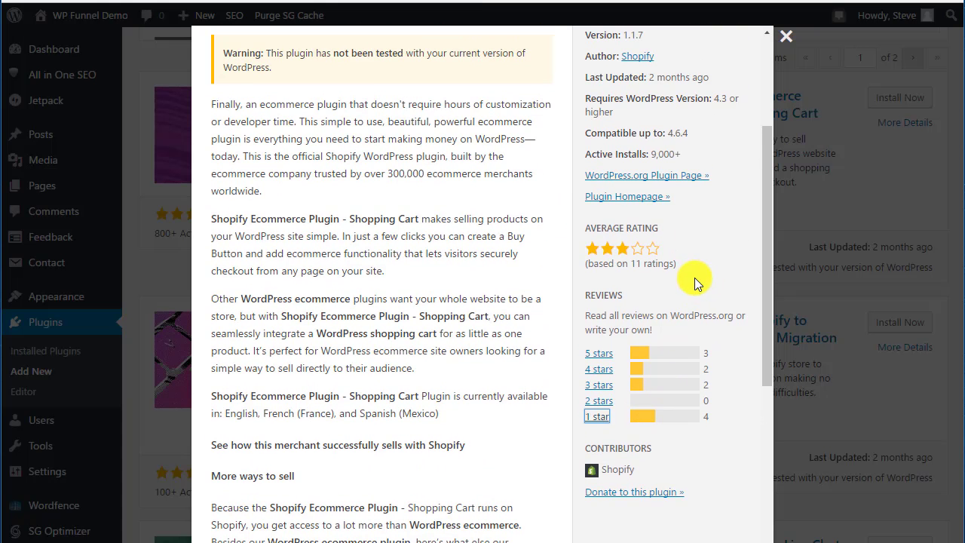
scroll(694, 277, up, 3)
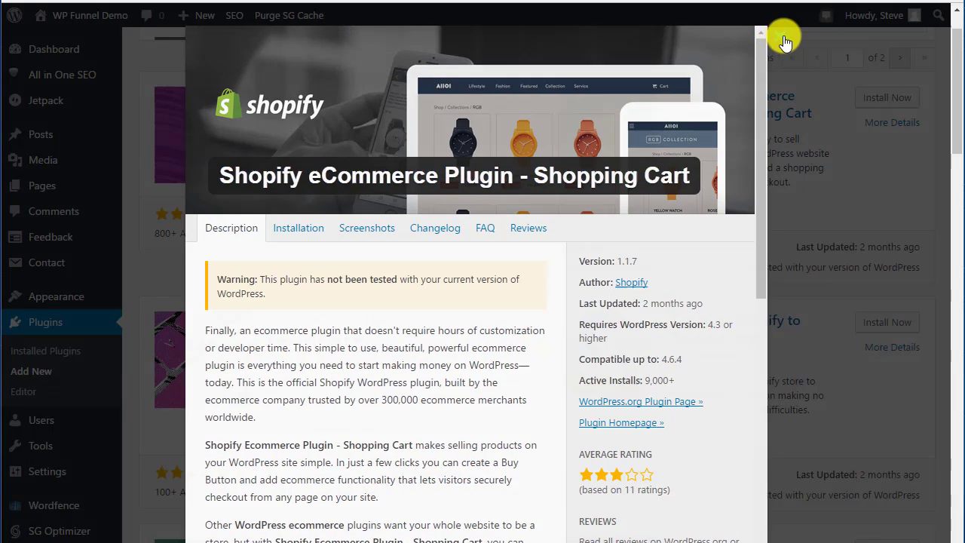
click(785, 36)
scroll(442, 295, up, 2)
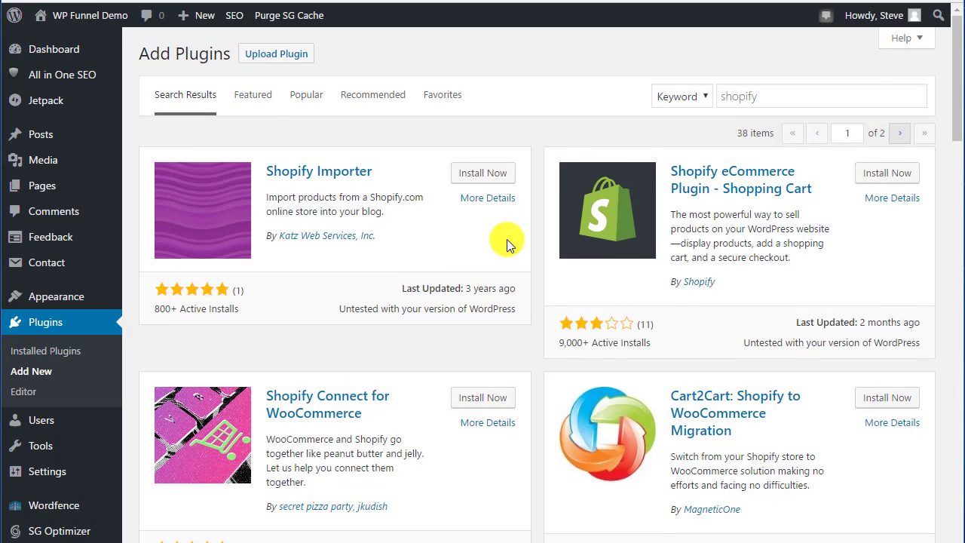
Clear the "shopify" keyword from the plugin search
click(772, 96)
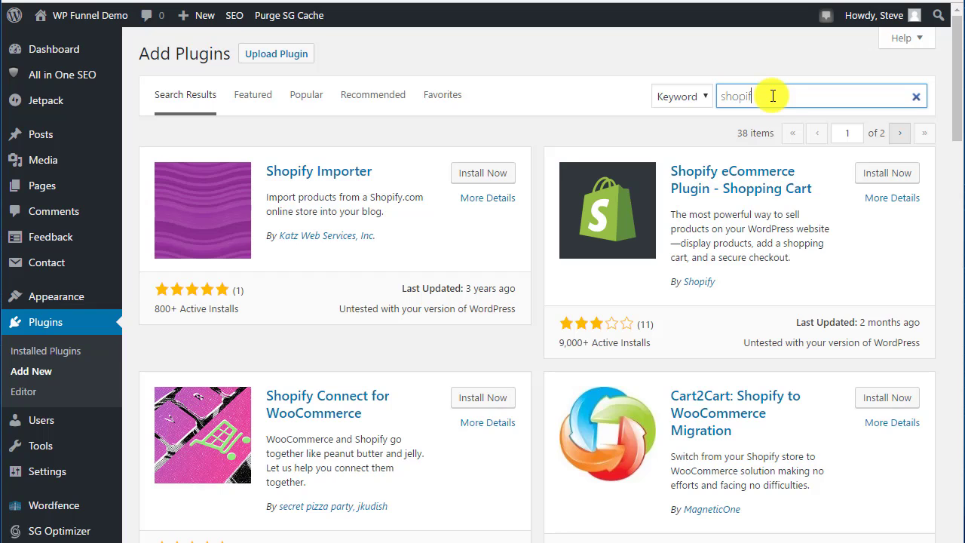
key(BackSpace)
key(BackSpace)
key(BackSpace)
key(BackSpace)
key(BackSpace)
key(BackSpace)
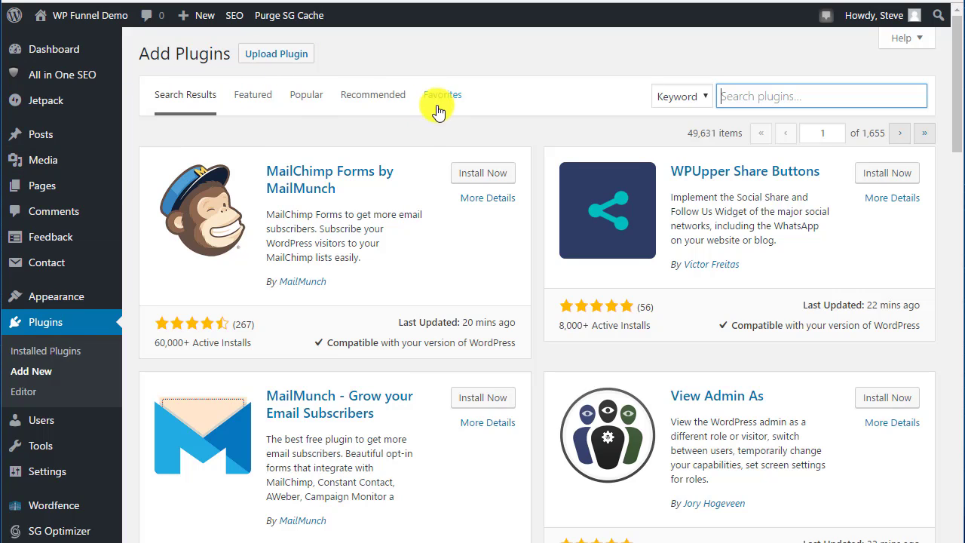
Browse the Featured, Popular, Recommended and Favorites plugin listings in turn, and go back to the Featured plugins
click(253, 101)
click(256, 97)
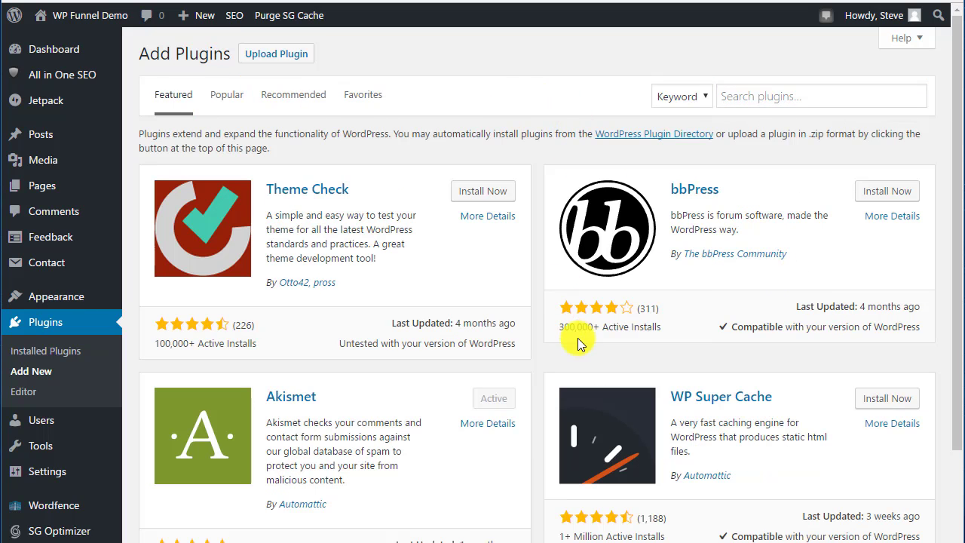
click(226, 95)
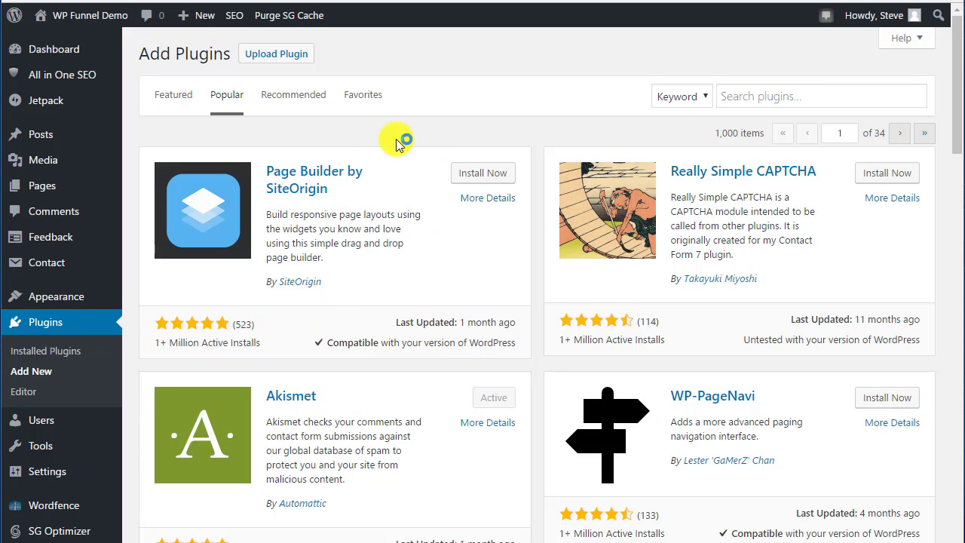
click(296, 97)
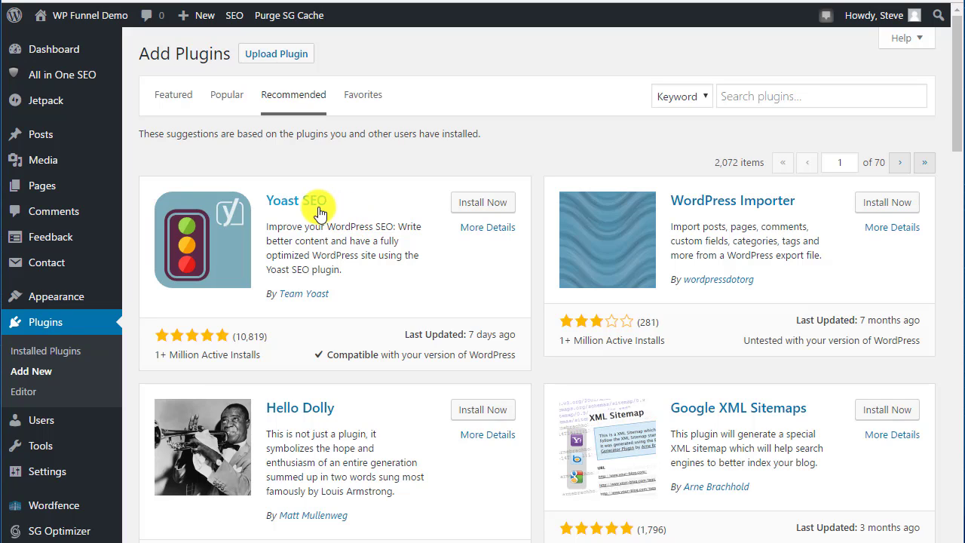
click(363, 96)
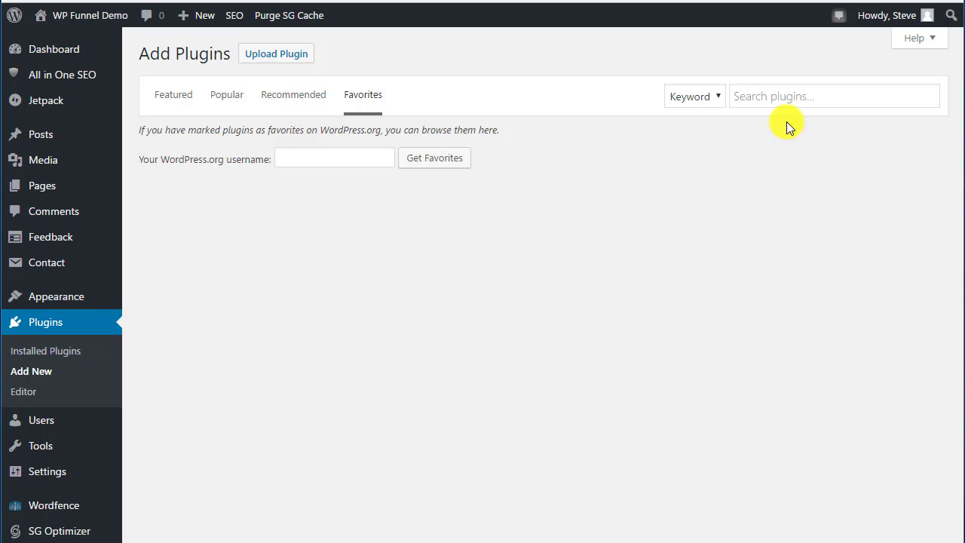
click(175, 100)
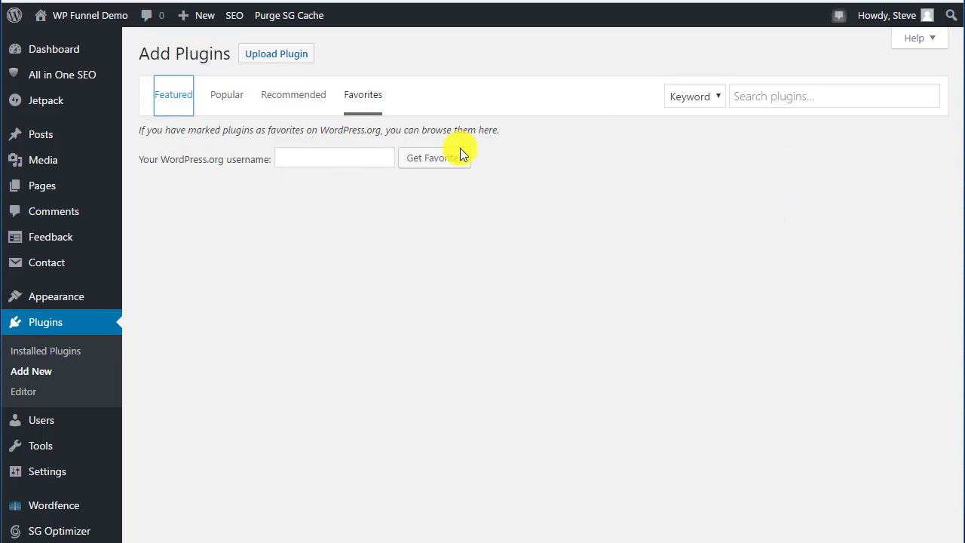